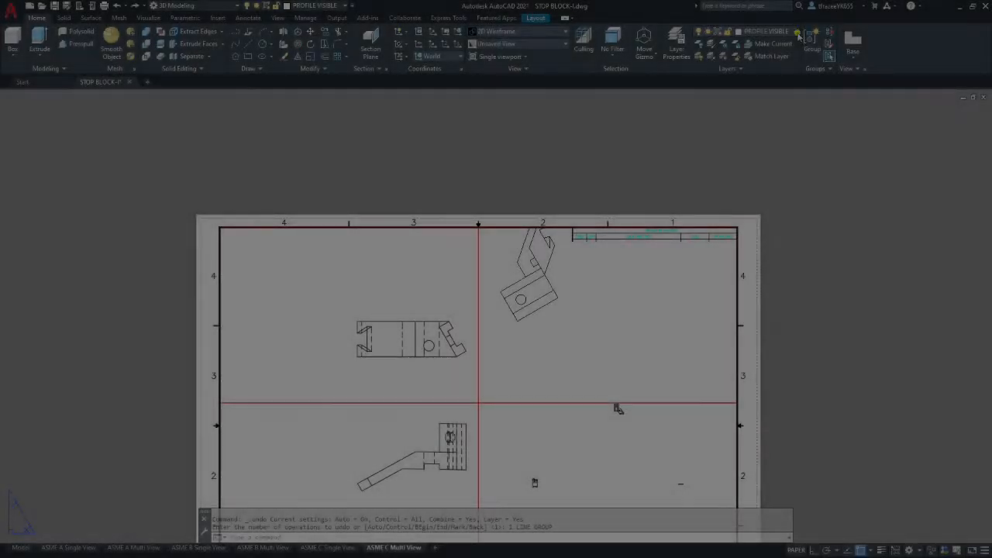
Step: Draw a closed, slanted four-sided outline with the Line tool on the viewport border layer, just above the sloping arm of the front view
{"action": "left_click", "coordinate": [751, 178]}
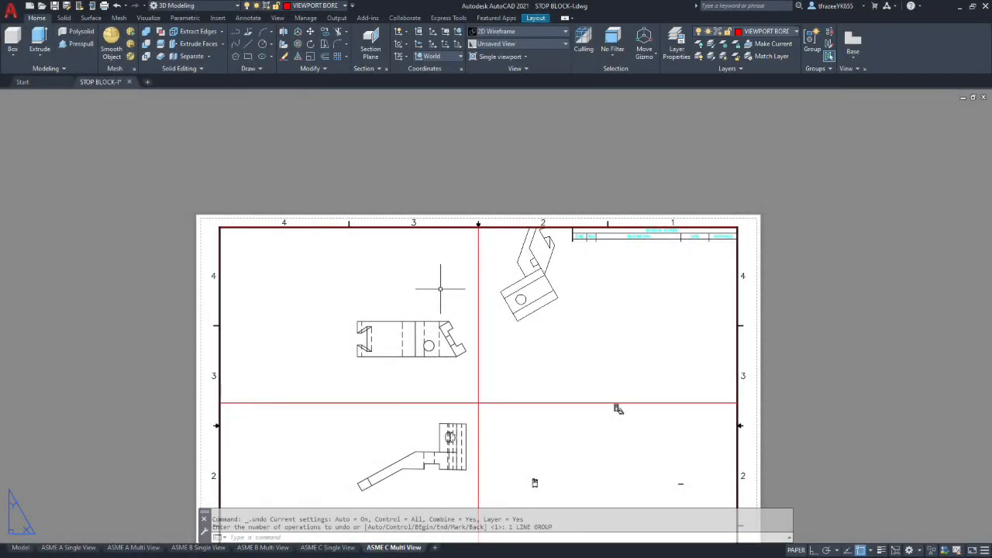
{"action": "left_click", "coordinate": [244, 42]}
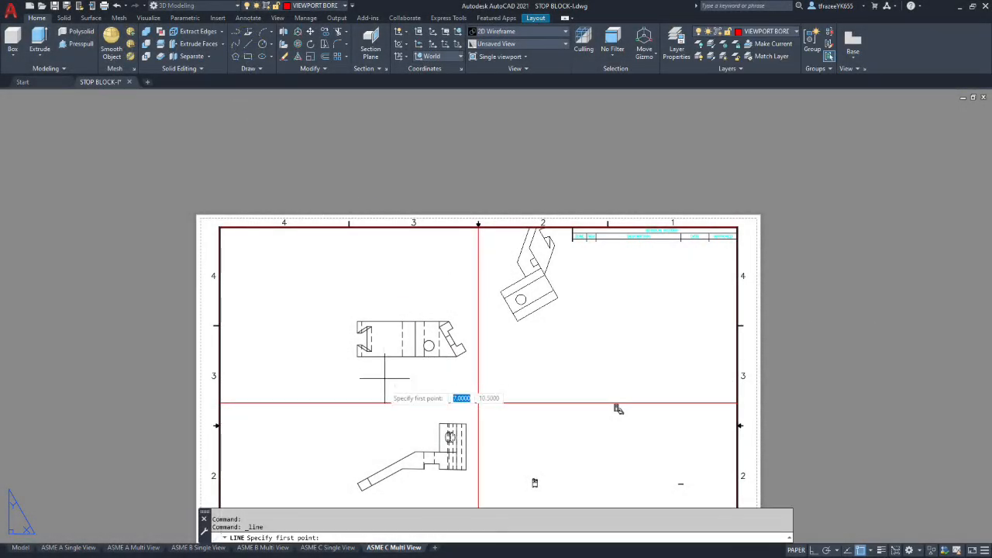
{"action": "left_click", "coordinate": [349, 471]}
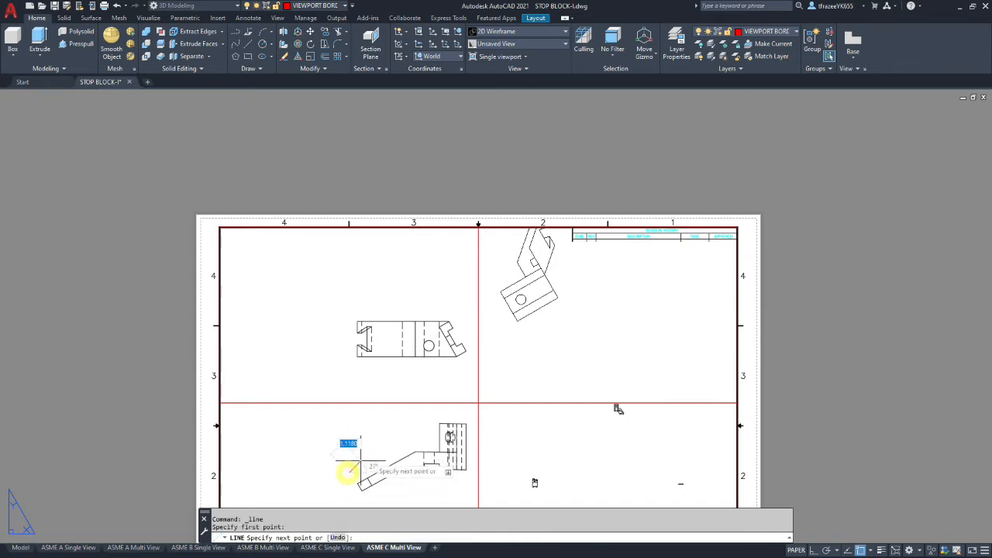
{"action": "left_click", "coordinate": [408, 438]}
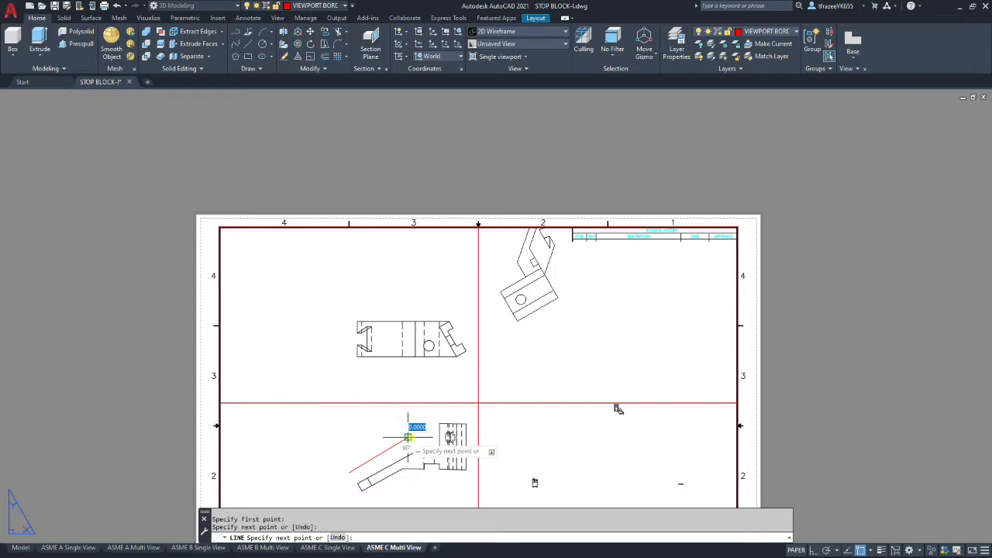
{"action": "left_click", "coordinate": [373, 392]}
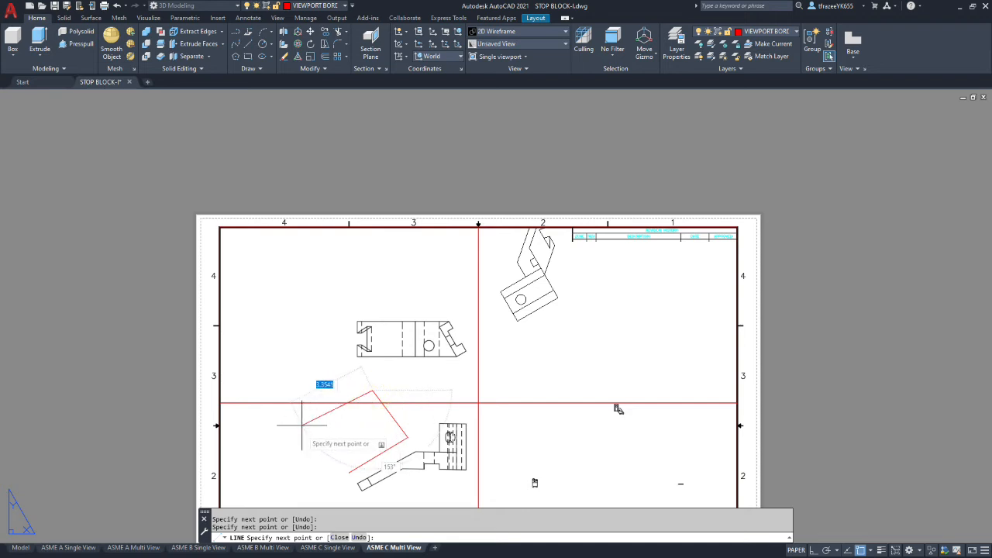
{"action": "left_click", "coordinate": [302, 437]}
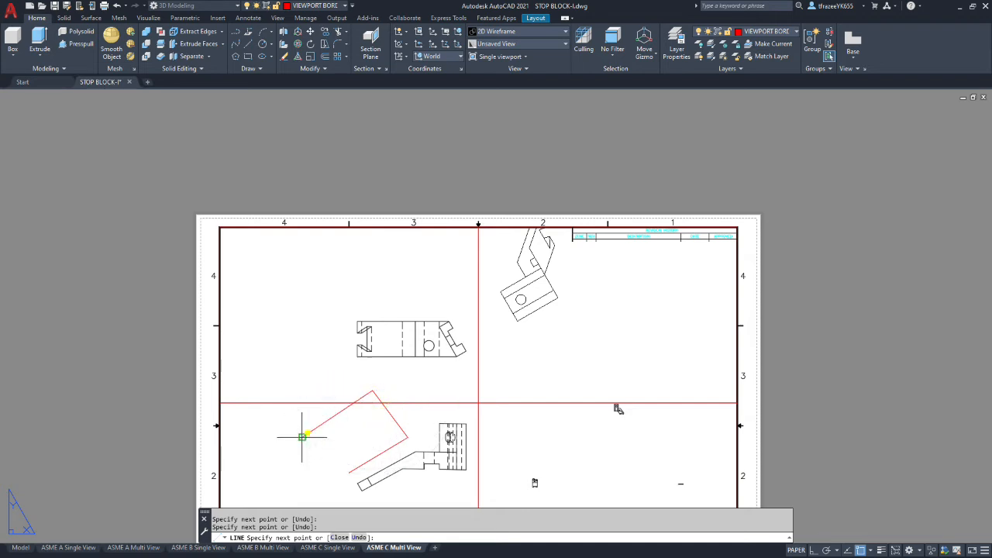
{"action": "left_click", "coordinate": [349, 472]}
{"action": "key", "text": "Escape"}
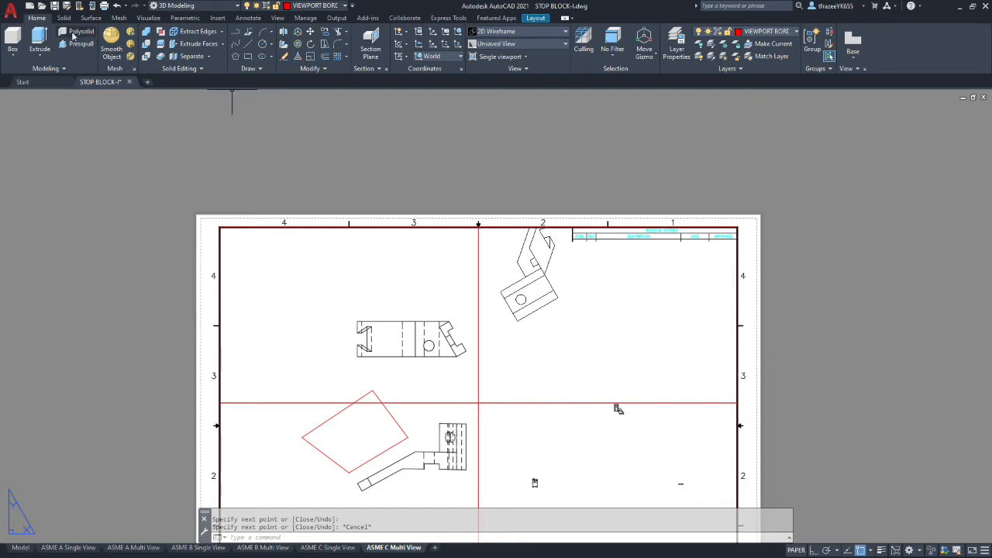
Step: Insert the named view DOVETAIL AUX as a viewport centred over the slanted outline
{"action": "left_click", "coordinate": [535, 18]}
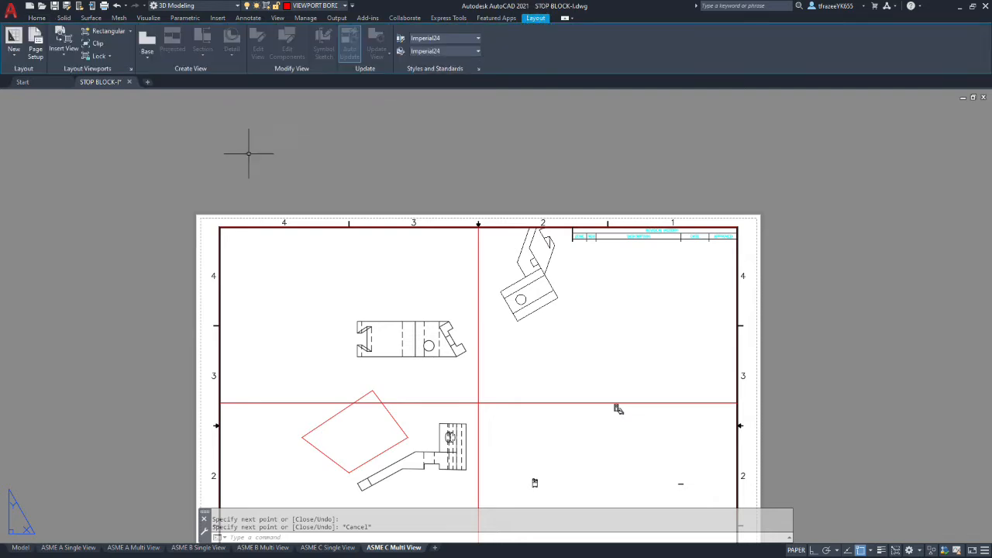
{"action": "key", "text": "ctrl+z"}
{"action": "left_click", "coordinate": [69, 58]}
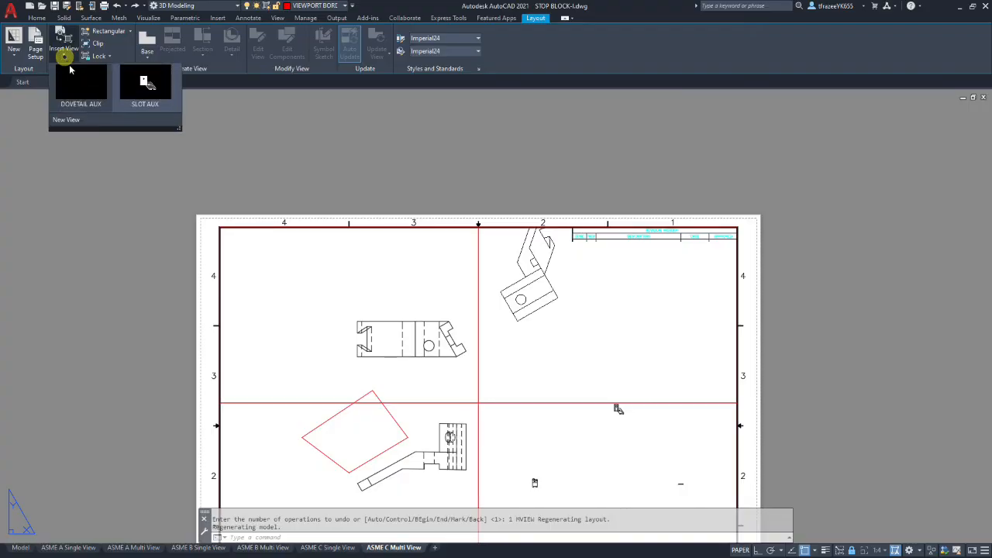
{"action": "left_click", "coordinate": [99, 92]}
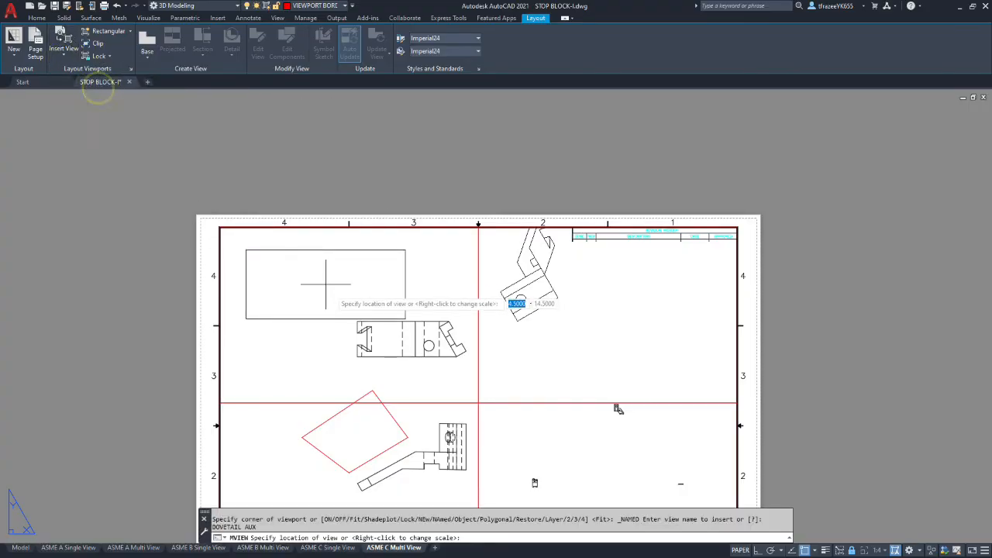
{"action": "left_click", "coordinate": [360, 438]}
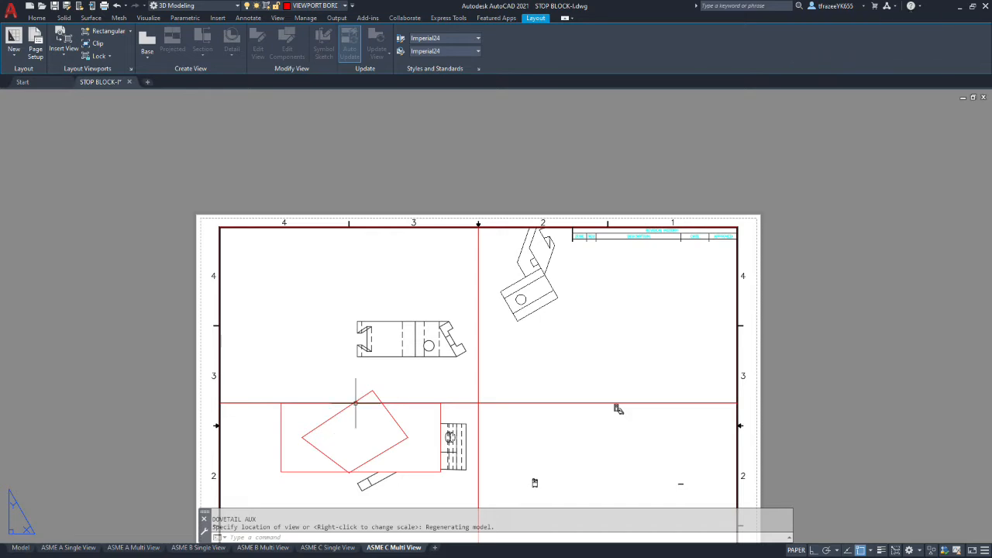
Step: Activate the inserted DOVETAIL AUX viewport and zoom its view to the extents
{"action": "left_click", "coordinate": [36, 17]}
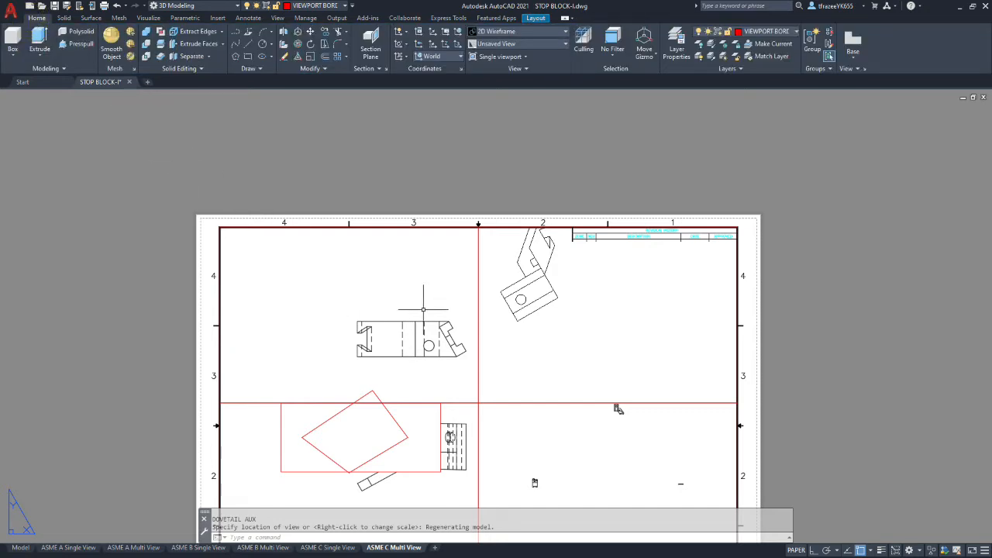
{"action": "left_click", "coordinate": [415, 416]}
{"action": "double_click", "coordinate": [410, 431]}
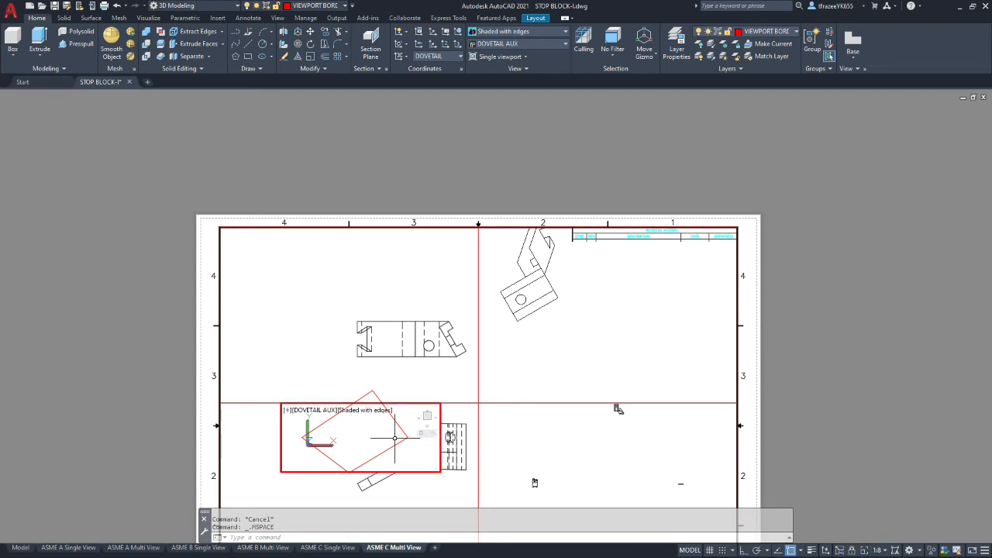
{"action": "type", "text": "ZOOM"}
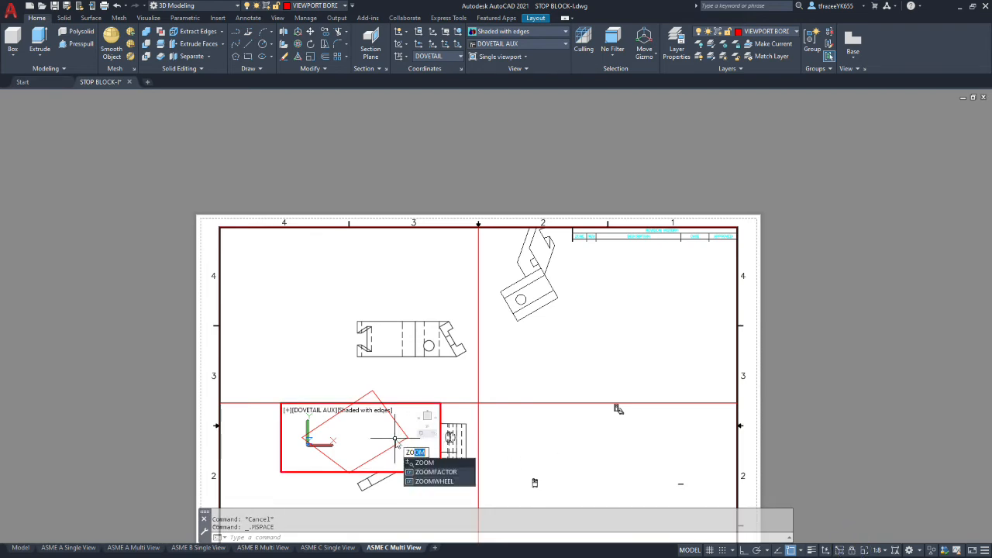
{"action": "key", "text": "Return"}
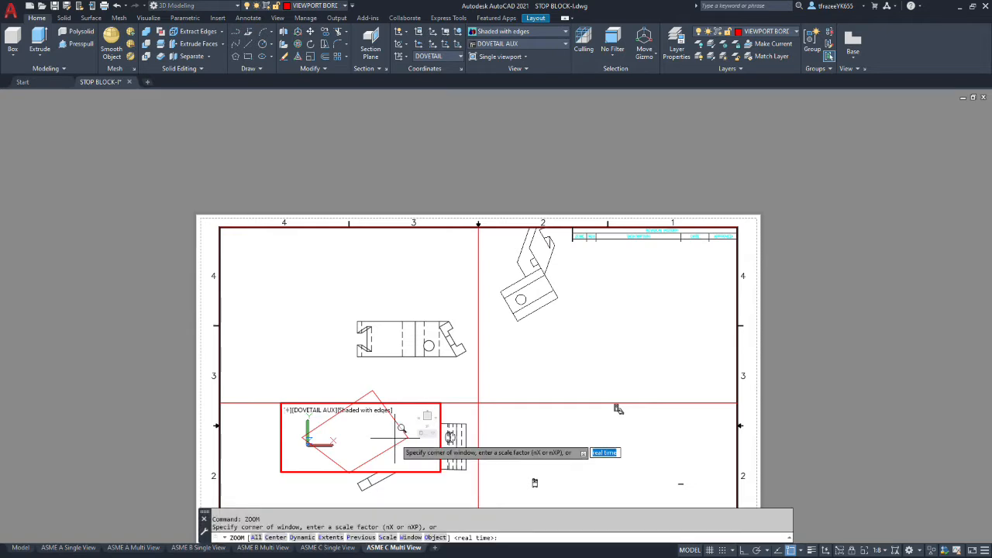
{"action": "type", "text": "e"}
{"action": "key", "text": "Return"}
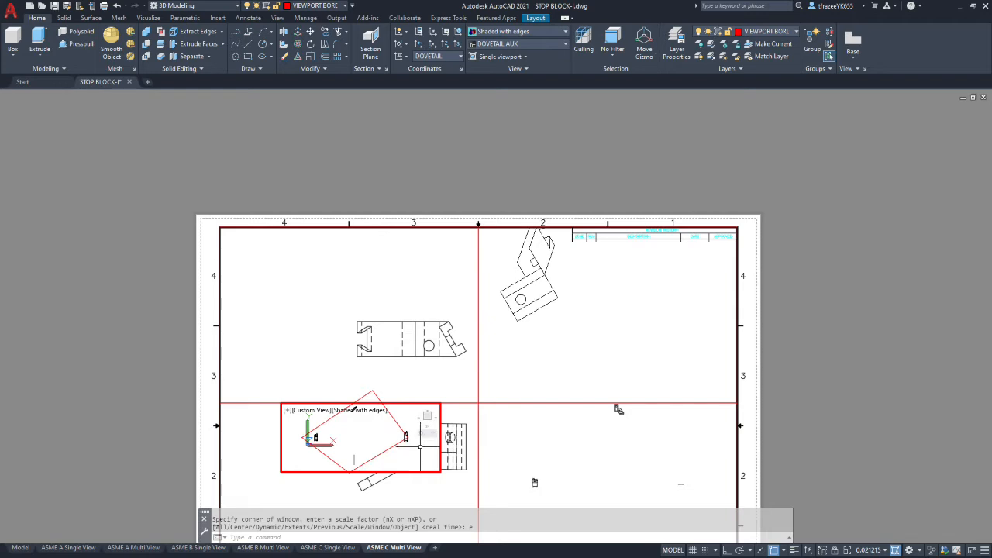
Step: Frame the dovetail end of the part inside the active viewport and set the viewport scale to 1:4
{"action": "scroll", "coordinate": [407, 434], "scroll_direction": "up", "scroll_amount": 5}
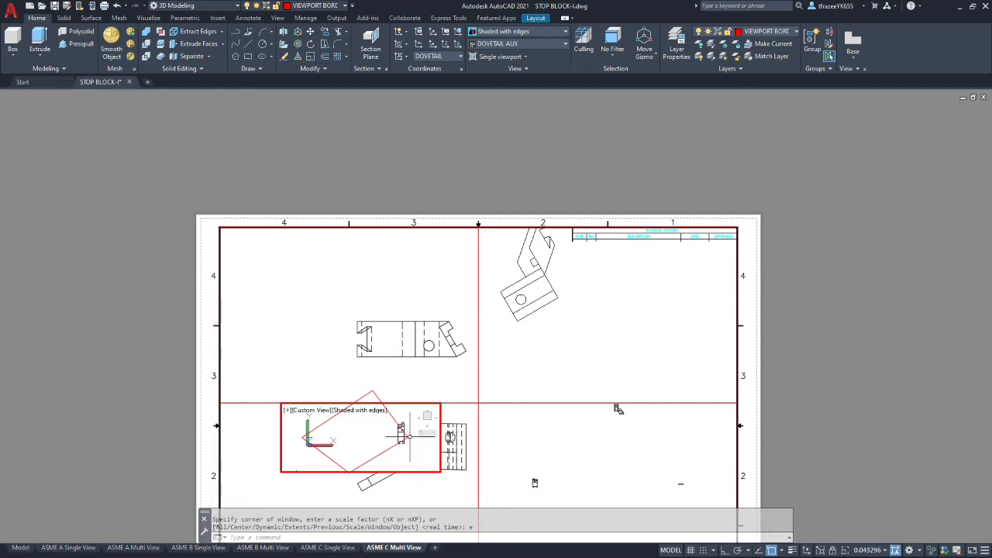
{"action": "scroll", "coordinate": [388, 418], "scroll_direction": "up", "scroll_amount": 2}
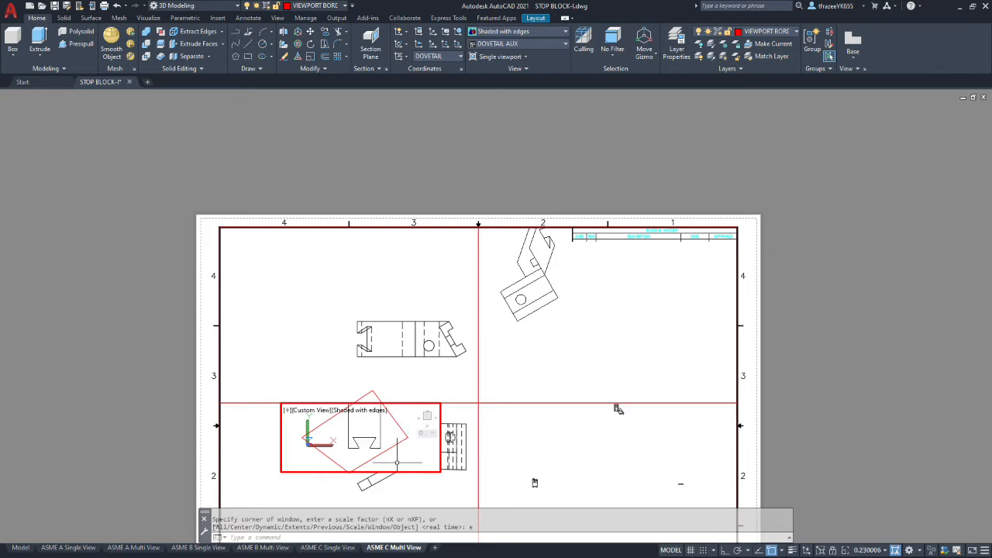
{"action": "scroll", "coordinate": [382, 409], "scroll_direction": "down", "scroll_amount": 1}
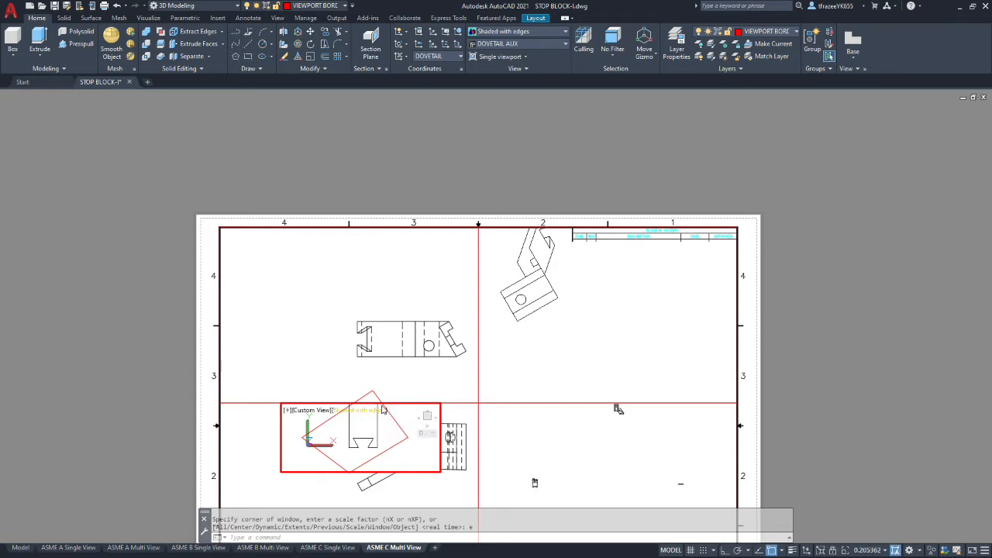
{"action": "scroll", "coordinate": [385, 428], "scroll_direction": "up", "scroll_amount": 1}
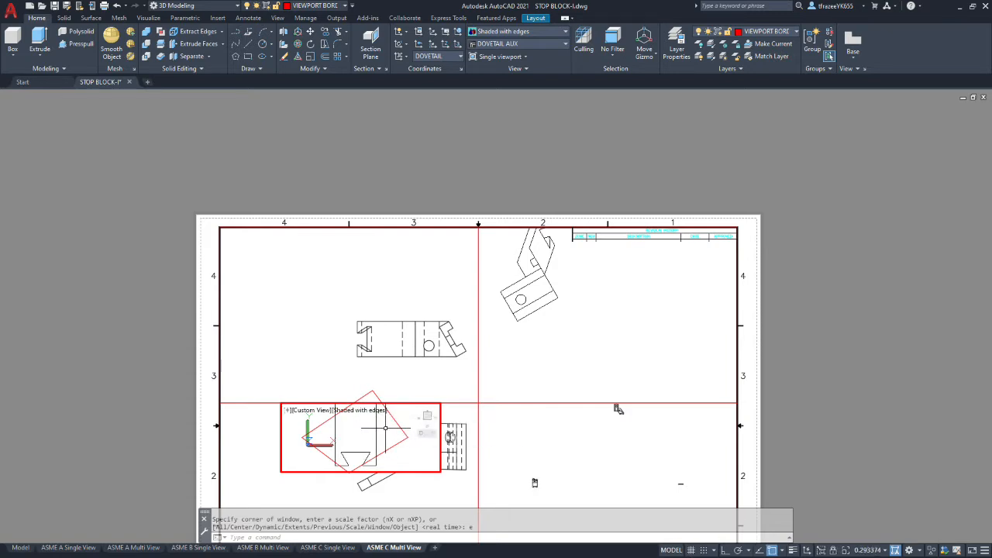
{"action": "left_click", "coordinate": [886, 550]}
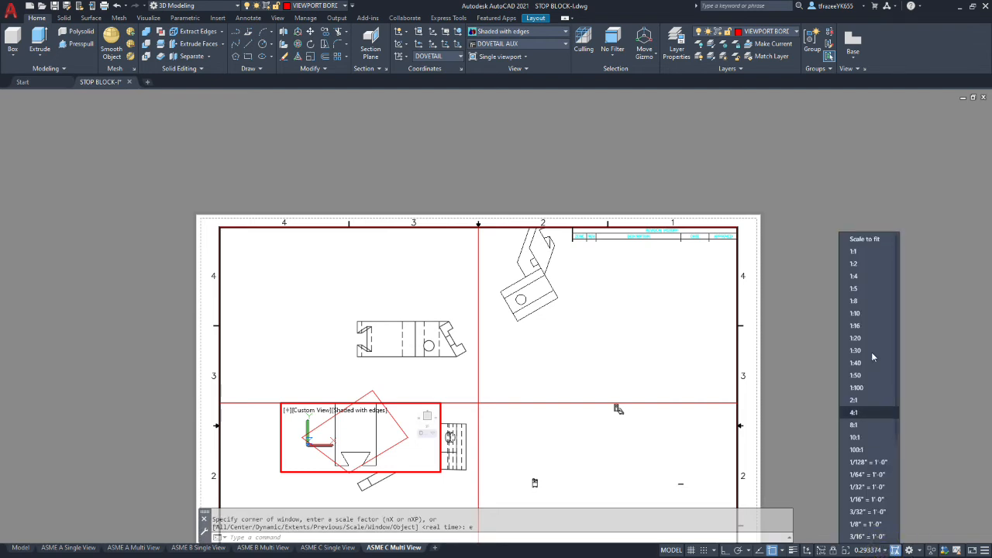
{"action": "left_click", "coordinate": [854, 280]}
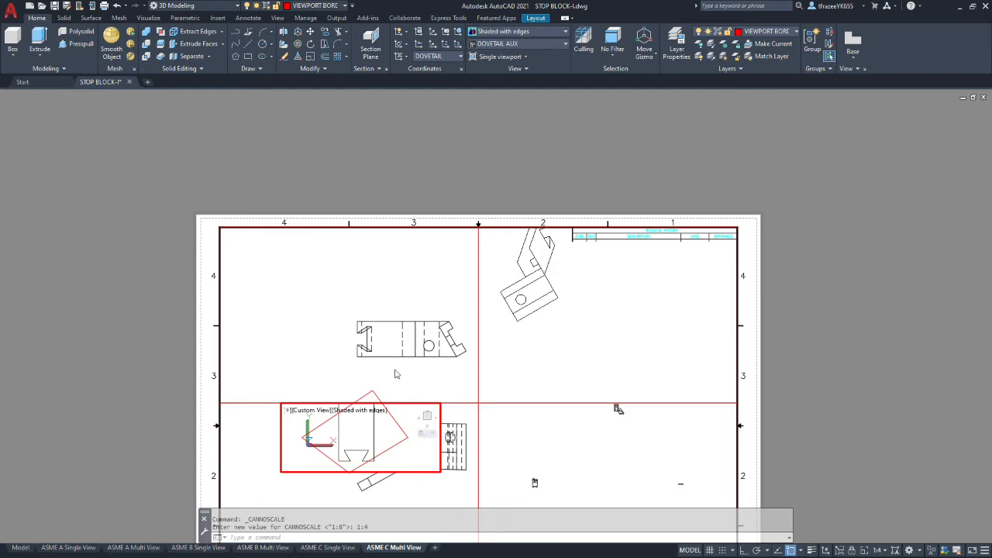
Step: Rotate the dovetail view by -60° with MVSETUP, using the Endpoint object snap to base it on the part's lower-right corner
{"action": "type", "text": "mvset"}
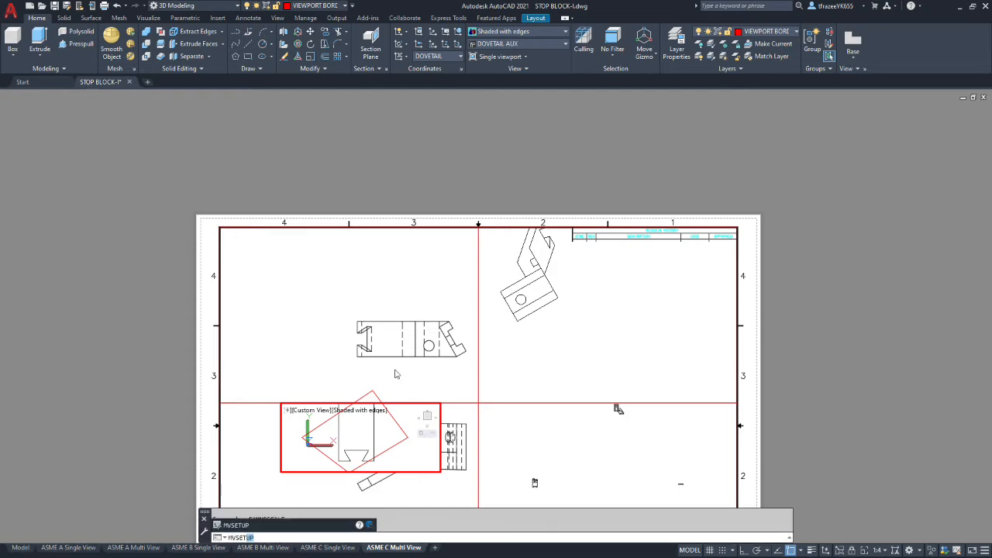
{"action": "key", "text": "Return"}
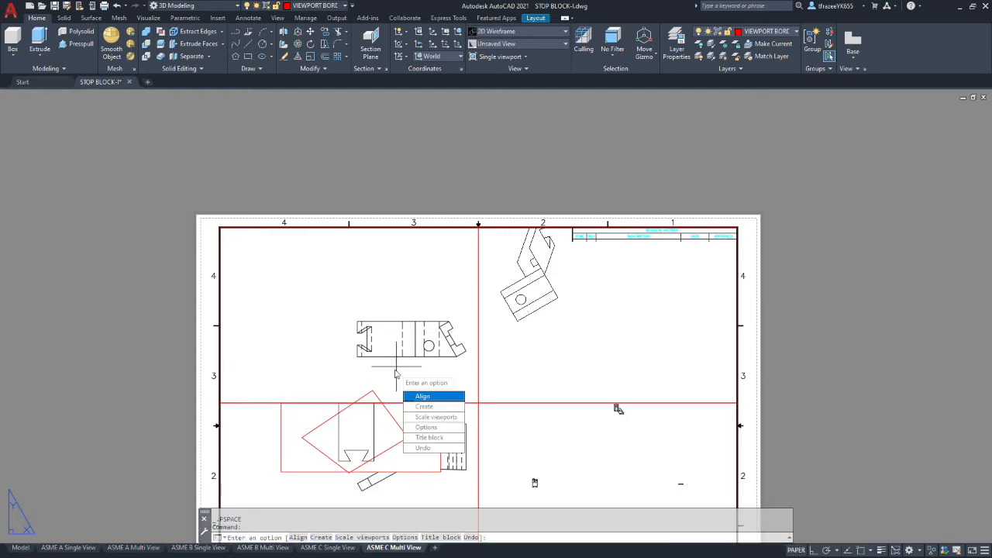
{"action": "left_click", "coordinate": [425, 396]}
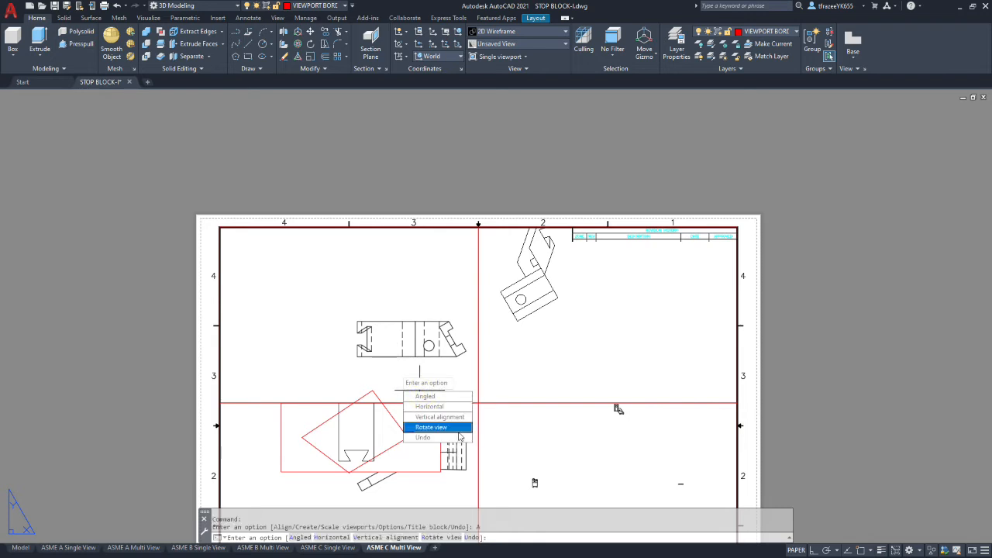
{"action": "left_click", "coordinate": [431, 428]}
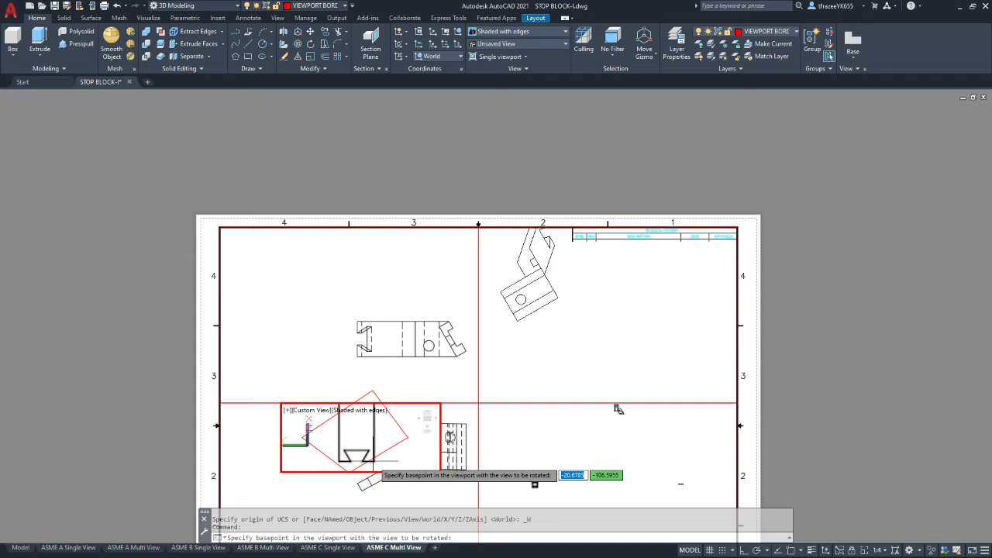
{"action": "left_click", "coordinate": [792, 551]}
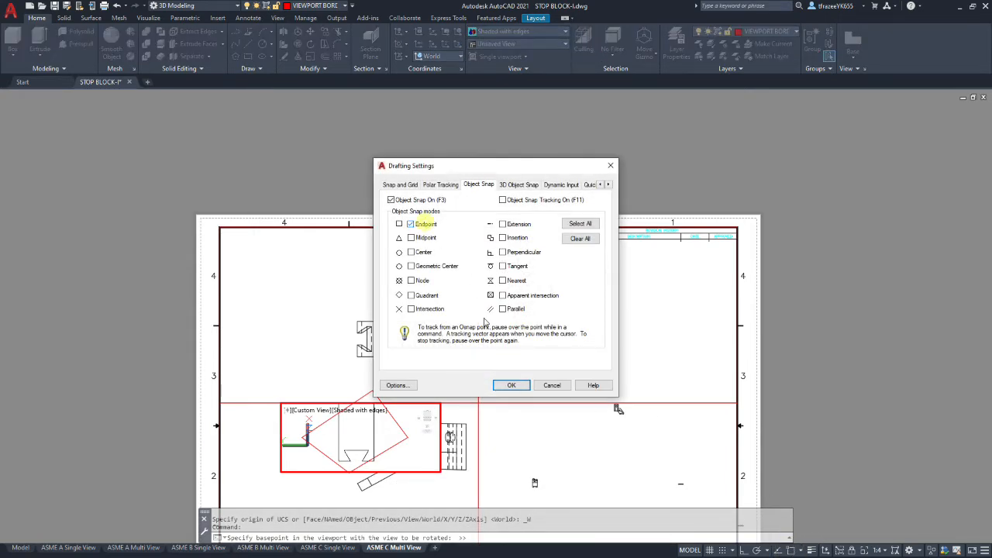
{"action": "left_click", "coordinate": [512, 385]}
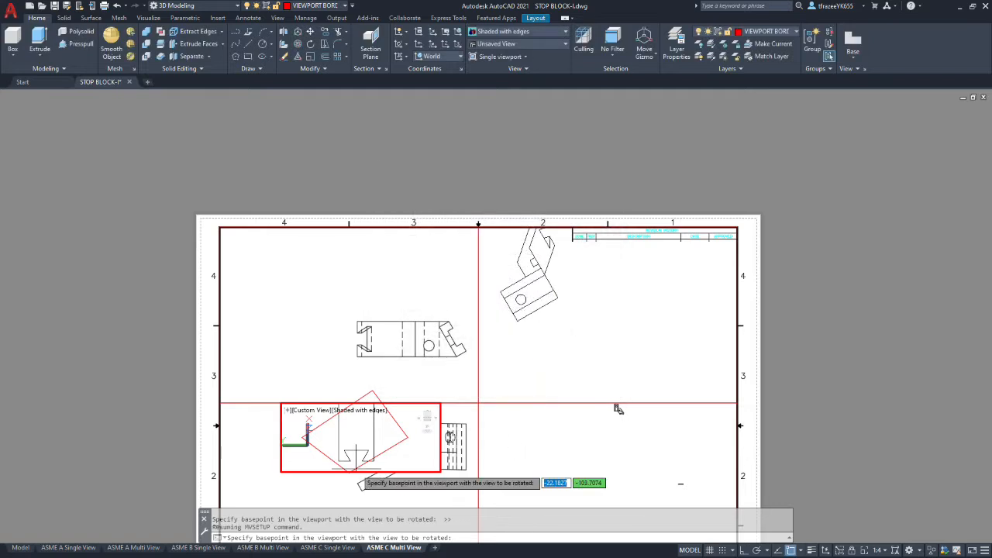
{"action": "left_click", "coordinate": [374, 462]}
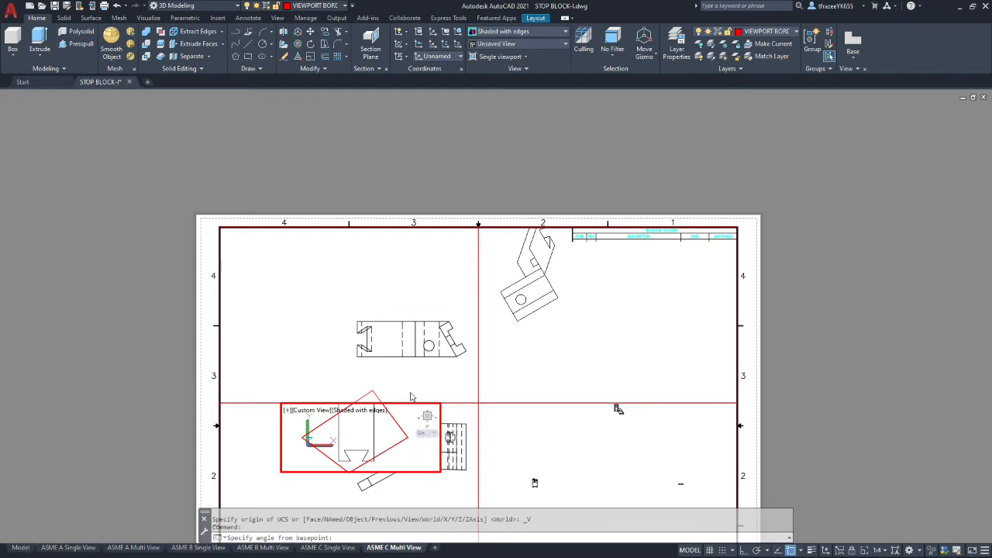
{"action": "type", "text": "-"}
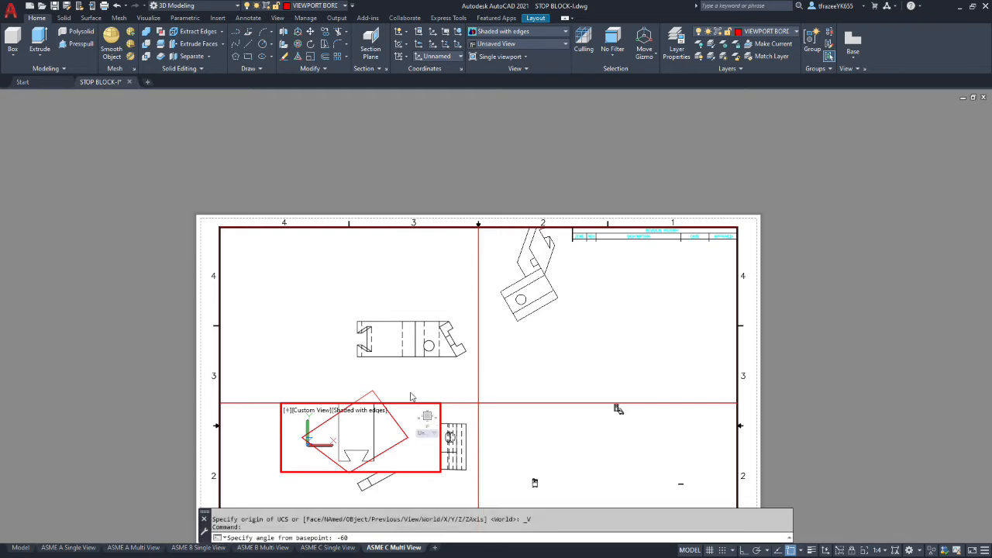
{"action": "type", "text": "60"}
{"action": "key", "text": "Return"}
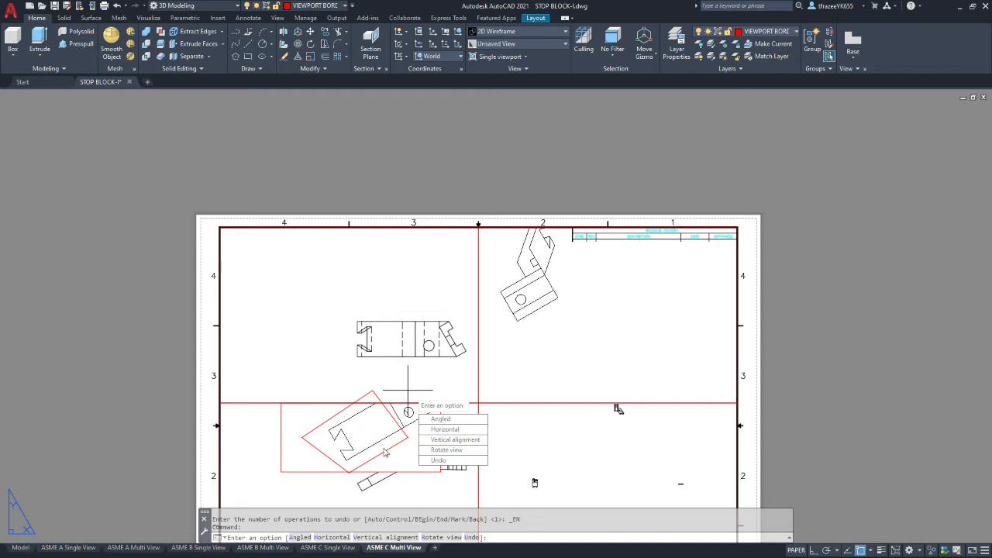
{"action": "key", "text": "Escape"}
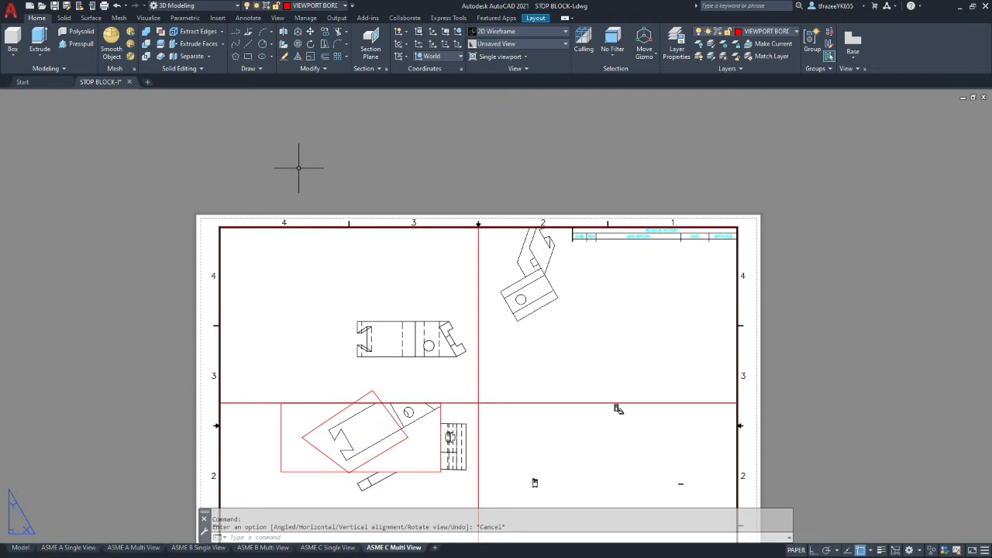
Step: Clip the dovetail auxiliary viewport with a polygonal boundary traced through the four corners of the slanted red outline
{"action": "left_click", "coordinate": [535, 19]}
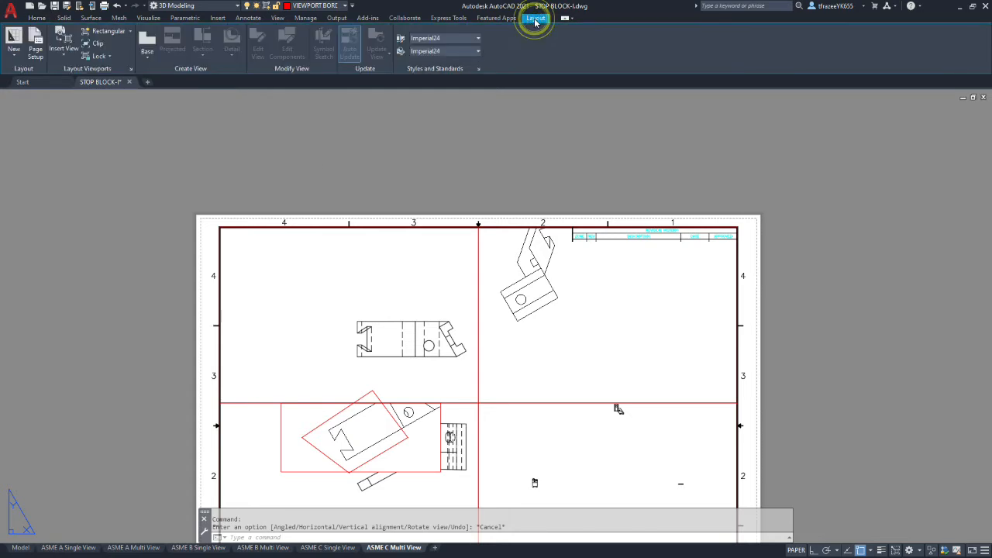
{"action": "left_click", "coordinate": [96, 45]}
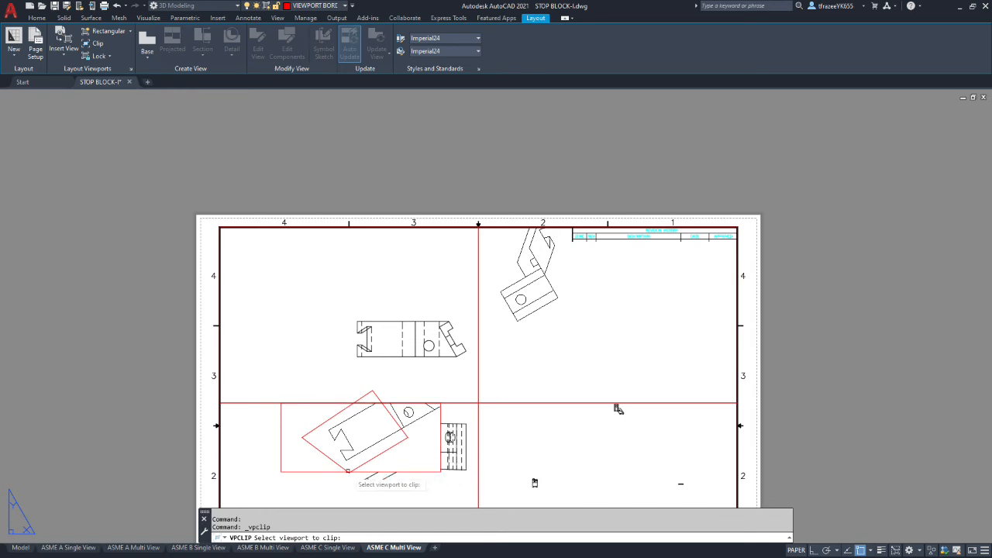
{"action": "left_click", "coordinate": [302, 455]}
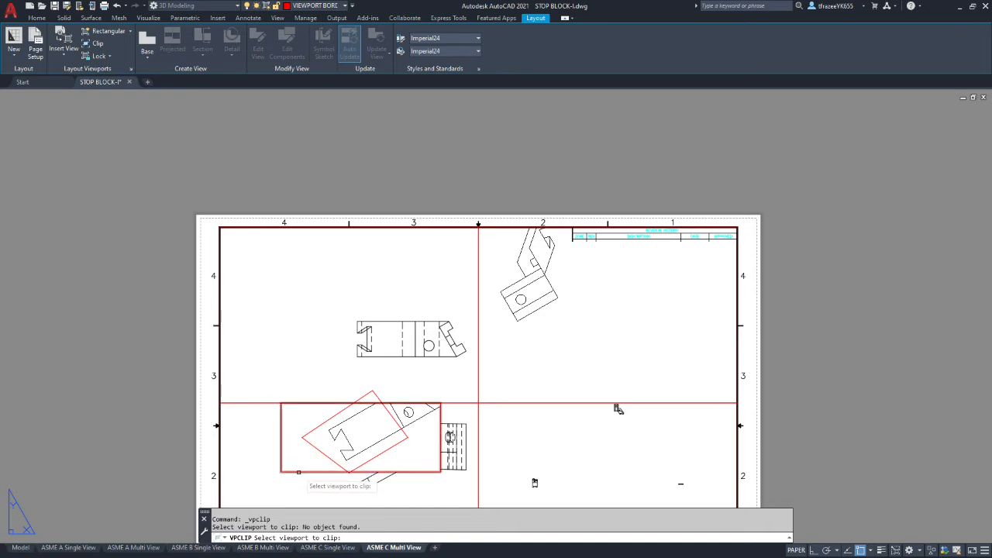
{"action": "left_click", "coordinate": [298, 471]}
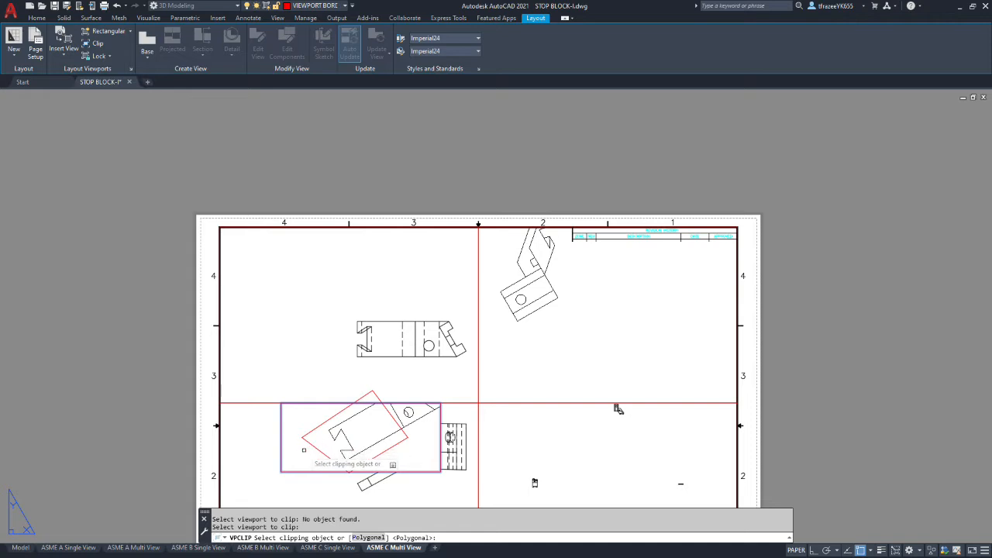
{"action": "key", "text": "Return"}
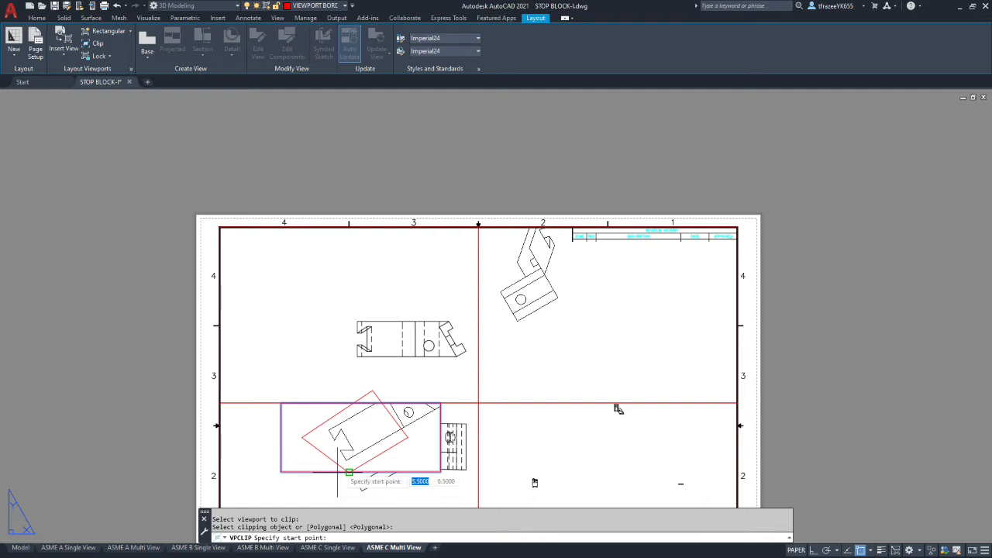
{"action": "left_click", "coordinate": [349, 472]}
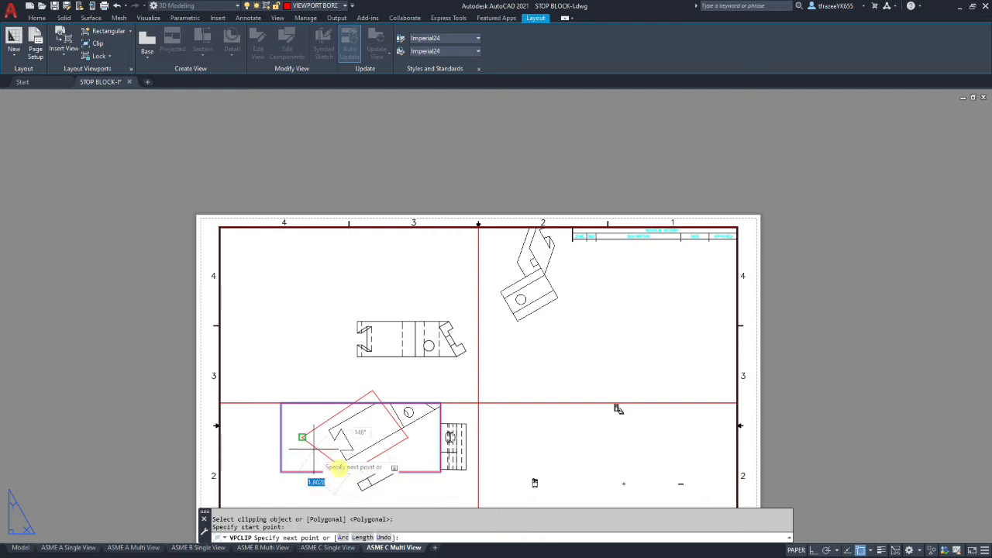
{"action": "left_click", "coordinate": [302, 437]}
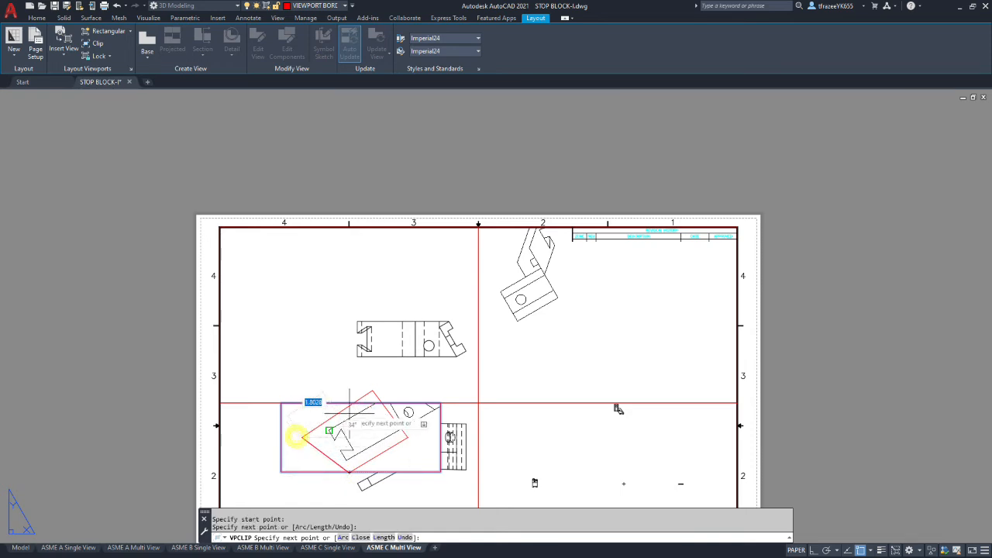
{"action": "left_click", "coordinate": [373, 391]}
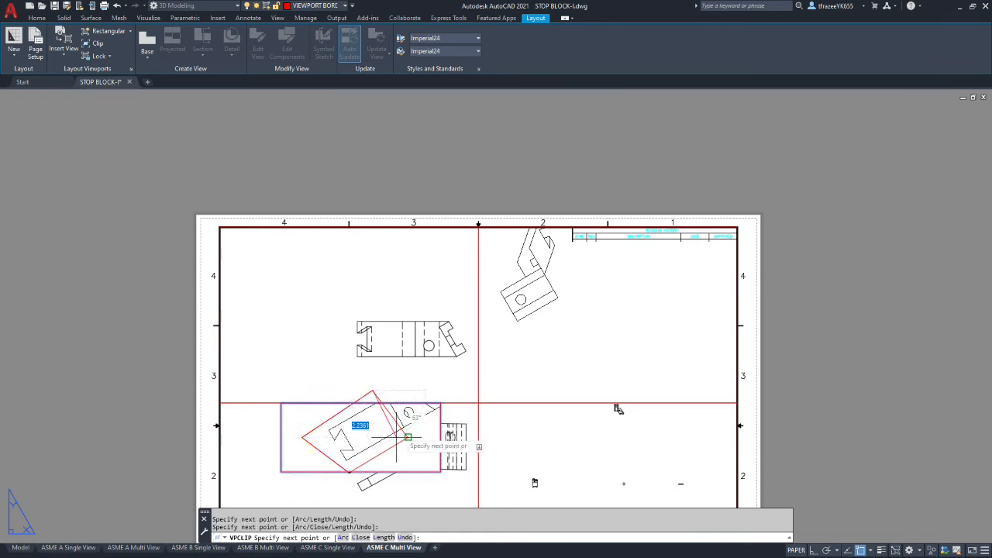
{"action": "left_click", "coordinate": [408, 437]}
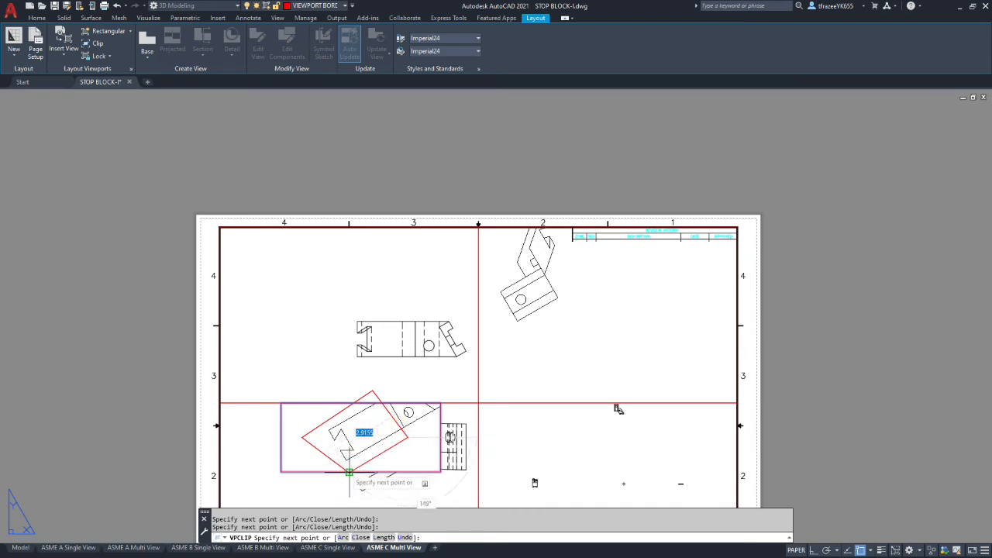
{"action": "left_click", "coordinate": [349, 472]}
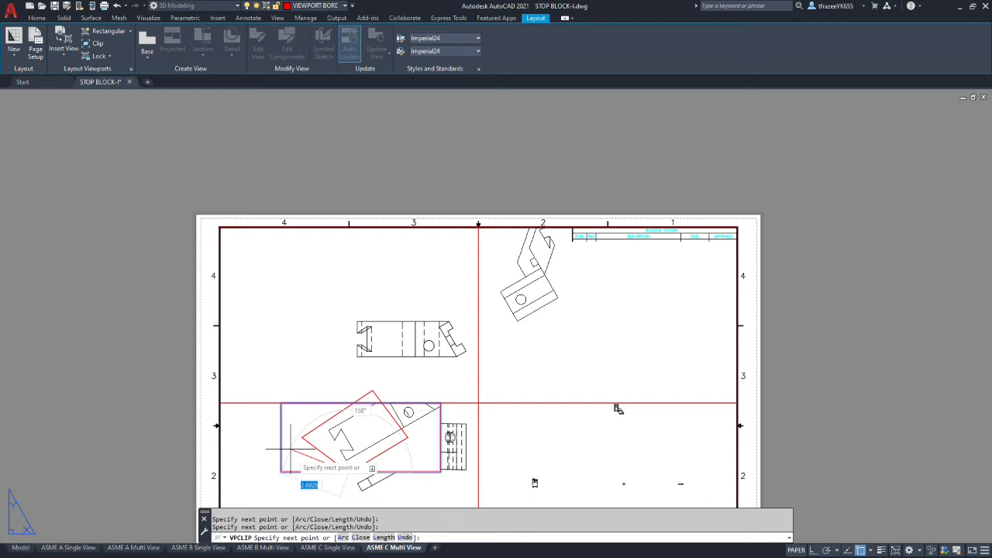
{"action": "key", "text": "Return"}
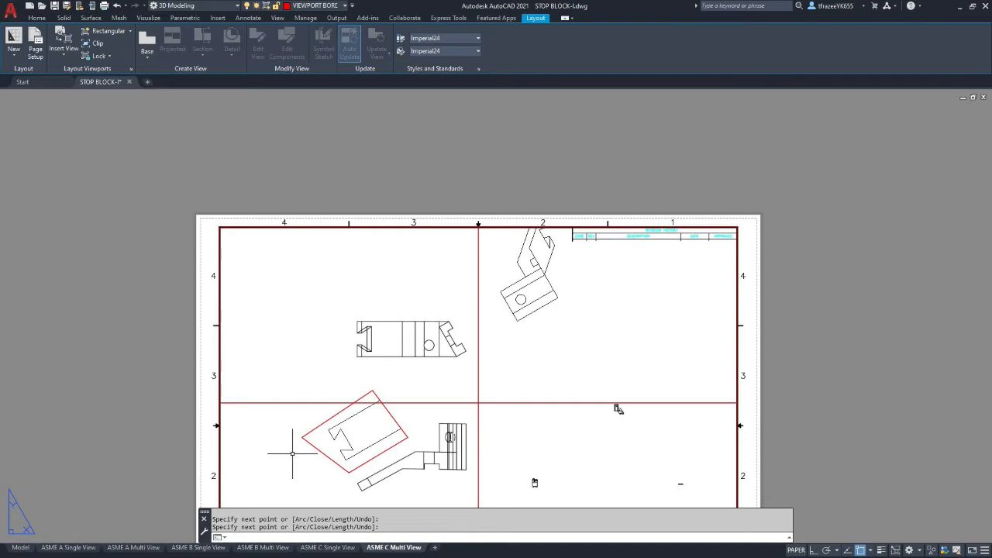
Step: Activate the top-view viewport and set PSLTSCALE to 1 there
{"action": "key", "text": "Escape"}
{"action": "scroll", "coordinate": [360, 461], "scroll_direction": "up", "scroll_amount": 1}
{"action": "double_click", "coordinate": [481, 350]}
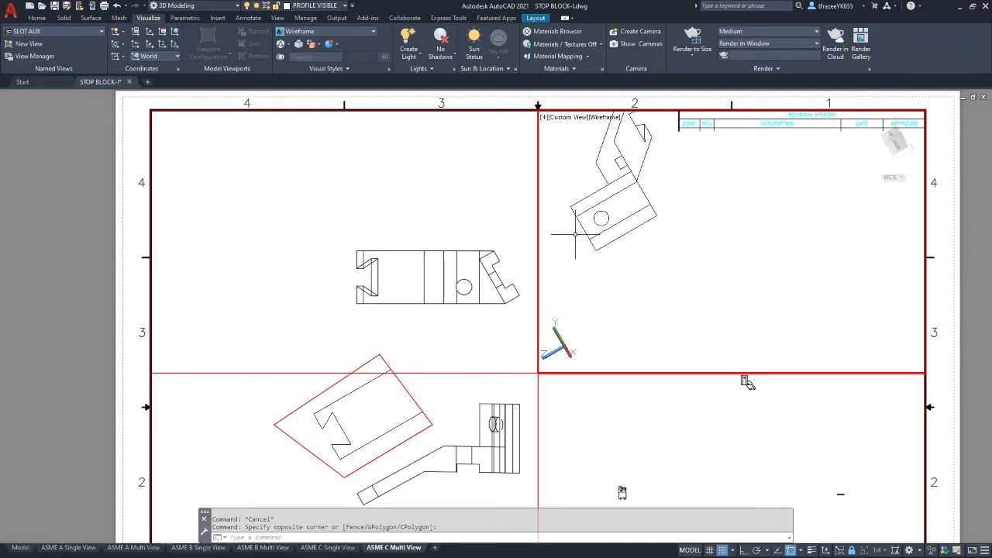
{"action": "left_click", "coordinate": [399, 155]}
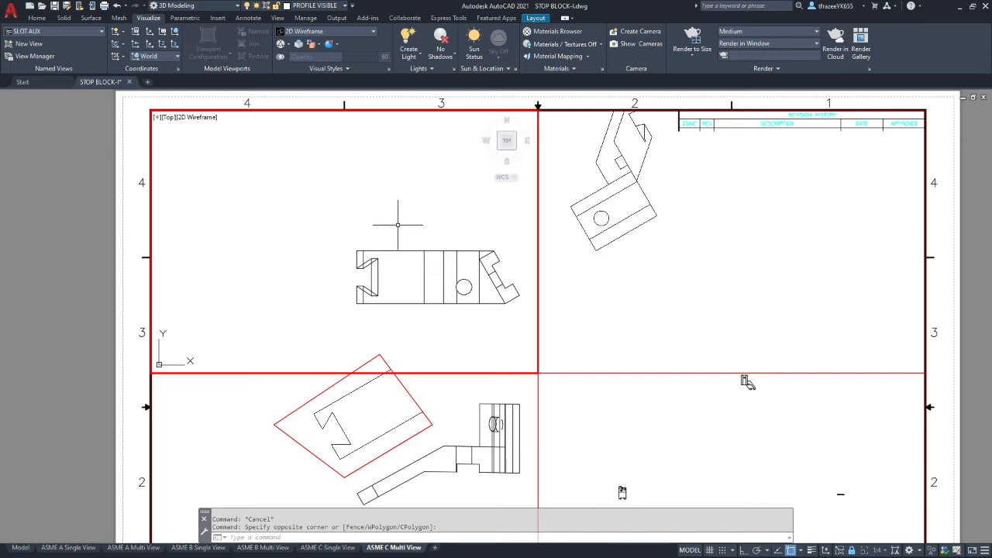
{"action": "type", "text": "PSLTSCALE"}
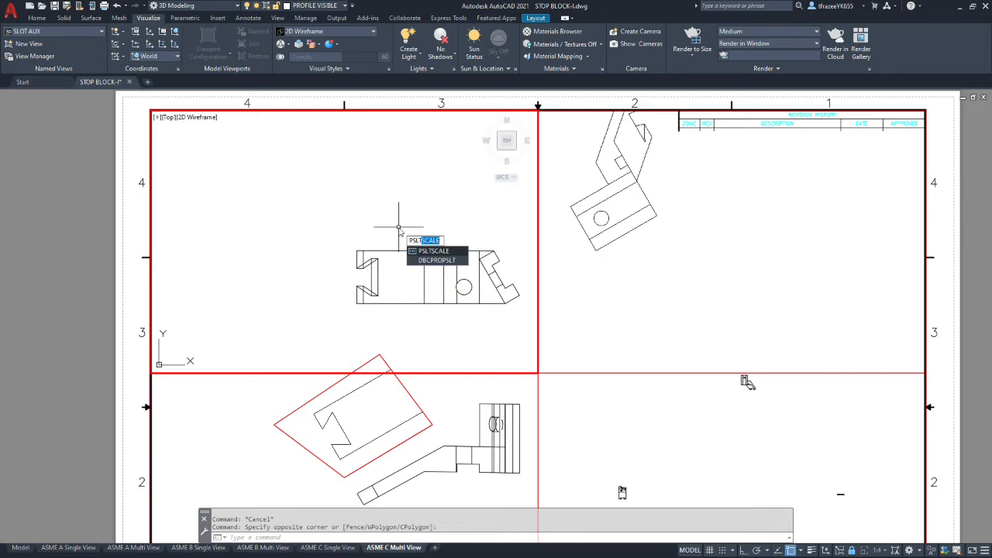
{"action": "left_click", "coordinate": [419, 252]}
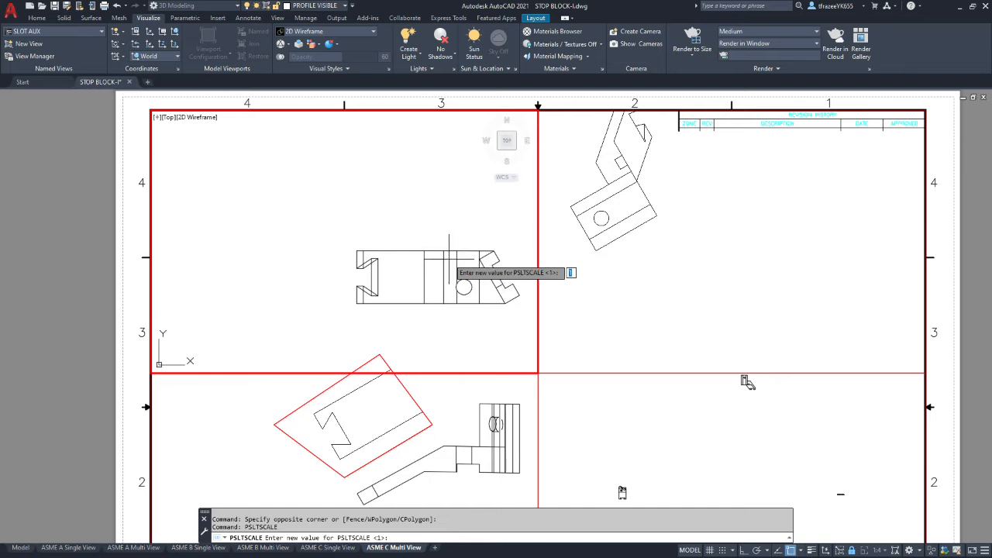
{"action": "key", "text": "Return"}
Step: Repeat the PSLTSCALE setting of 1 in the slot auxiliary, right-side and front viewports, and clear any stray selection
{"action": "left_click", "coordinate": [655, 297]}
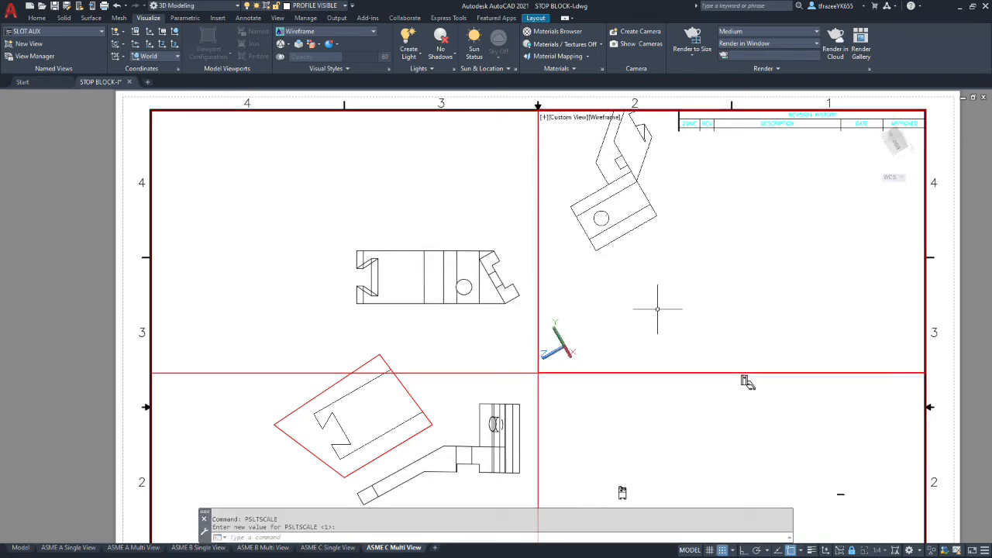
{"action": "key", "text": "Return"}
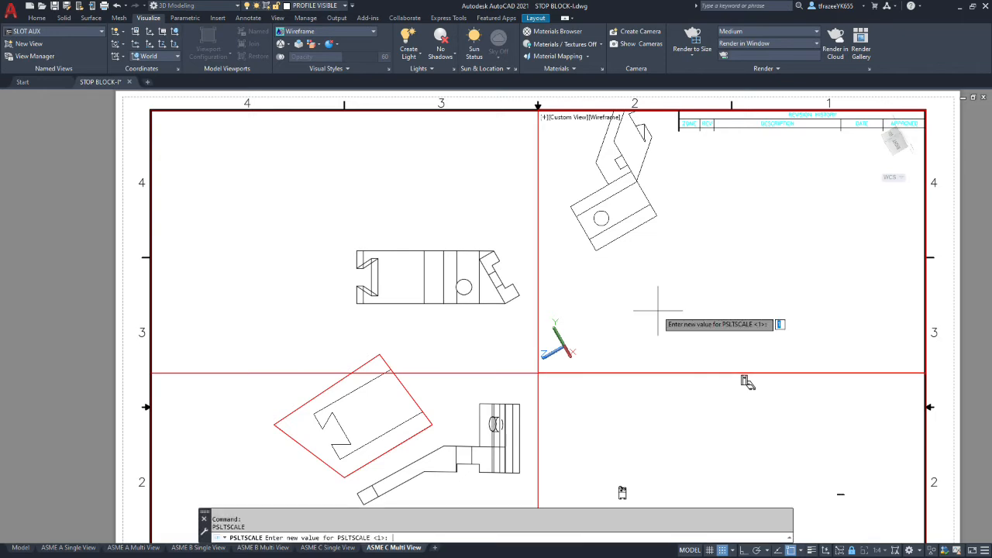
{"action": "key", "text": "Return"}
{"action": "left_click", "coordinate": [632, 413]}
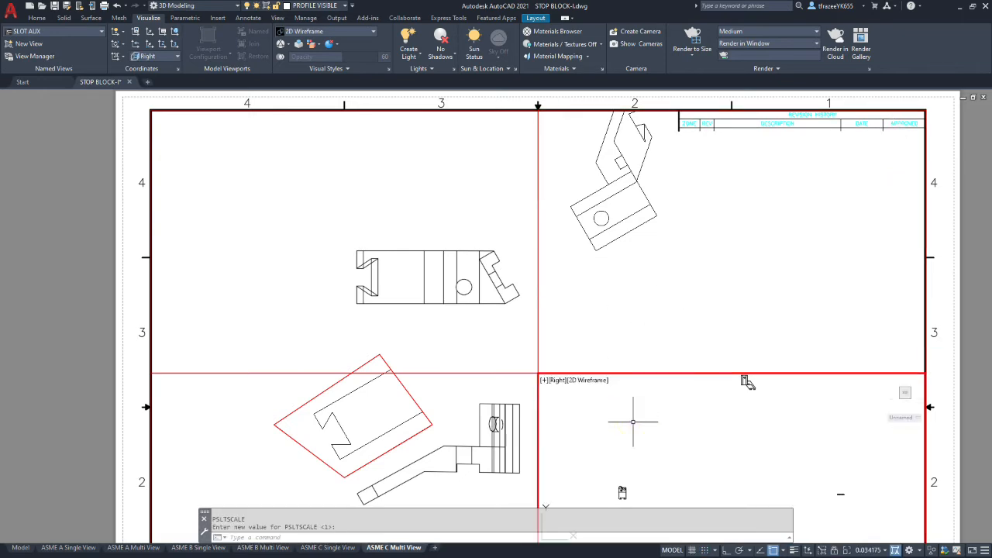
{"action": "key", "text": "Return"}
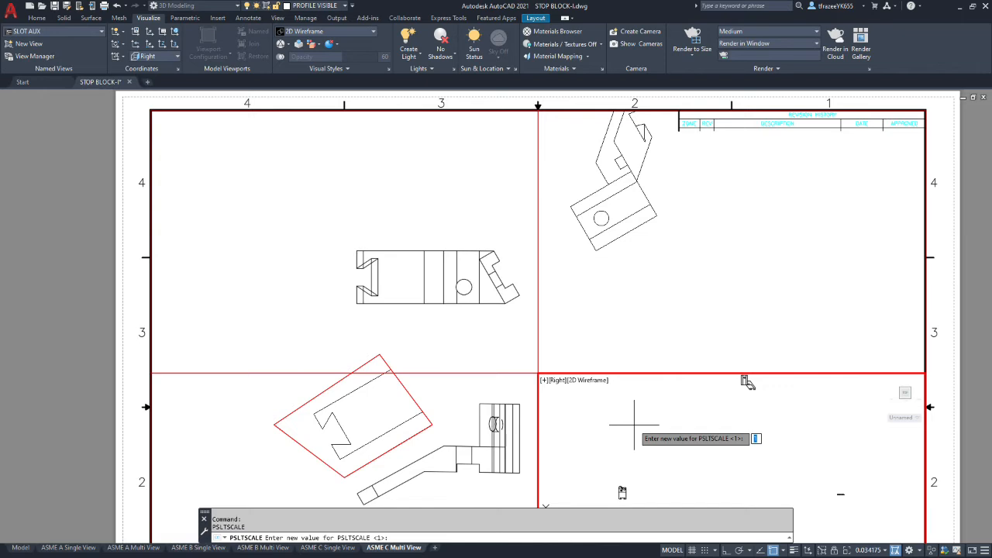
{"action": "key", "text": "Return"}
{"action": "left_click", "coordinate": [249, 451]}
{"action": "key", "text": "Return"}
{"action": "key", "text": "Return"}
{"action": "left_click", "coordinate": [369, 412]}
{"action": "right_click", "coordinate": [369, 412]}
{"action": "key", "text": "Escape"}
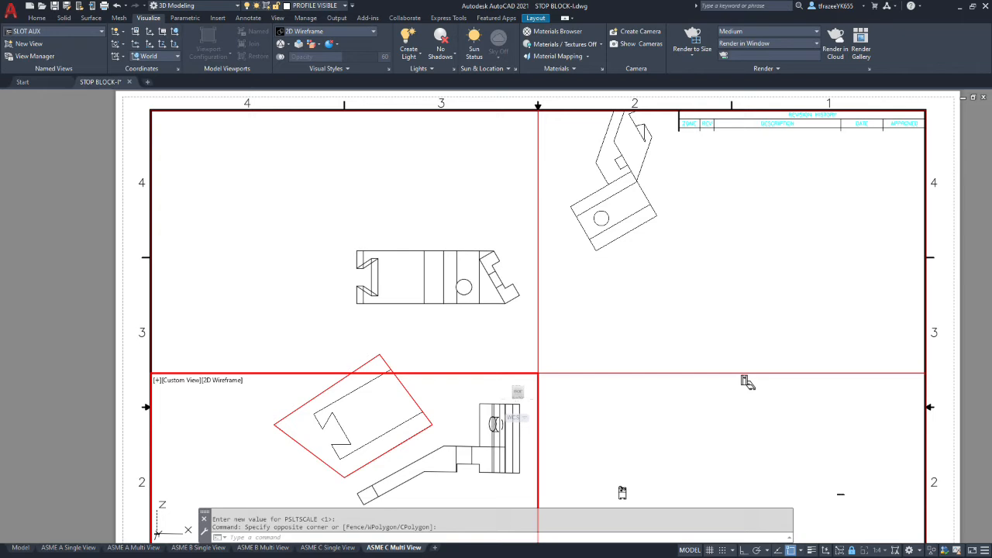
Step: Set the linetype scale factor LTSCALE to .5
{"action": "left_click", "coordinate": [244, 537]}
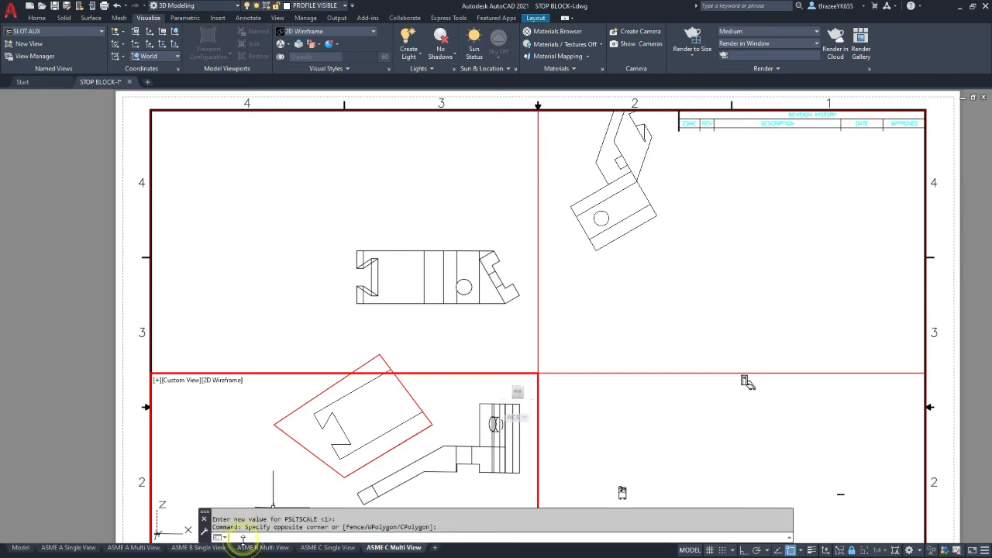
{"action": "type", "text": "LTS"}
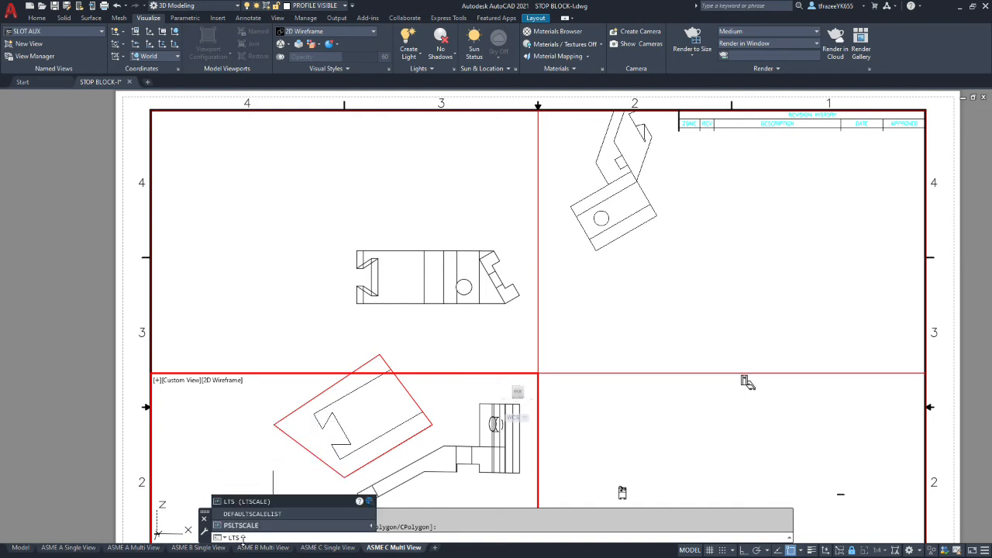
{"action": "key", "text": "Return"}
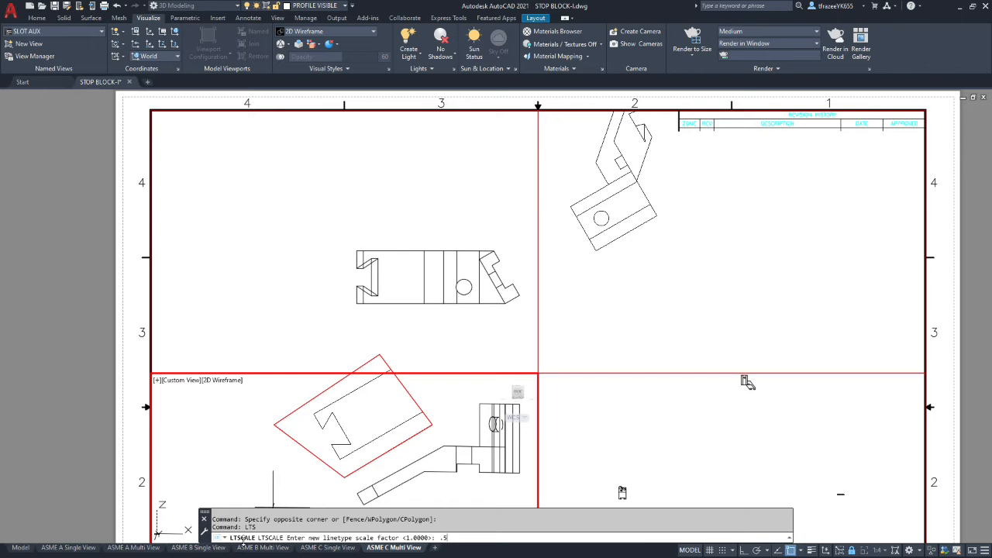
{"action": "key", "text": "Escape"}
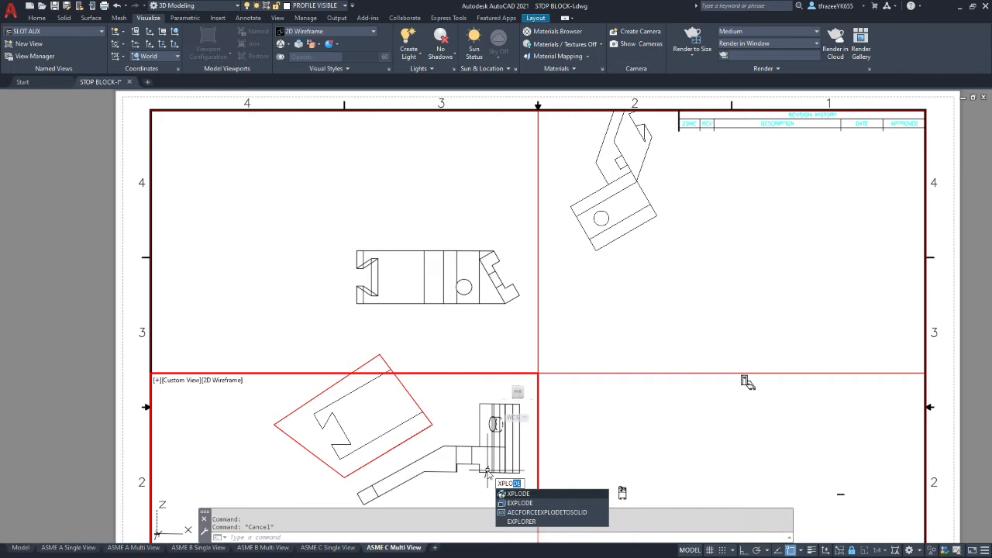
Step: Explode the front, top and slot auxiliary profile blocks globally with XPLODE, using the LWeight option with lineweight ByLayer
{"action": "left_click", "coordinate": [517, 494]}
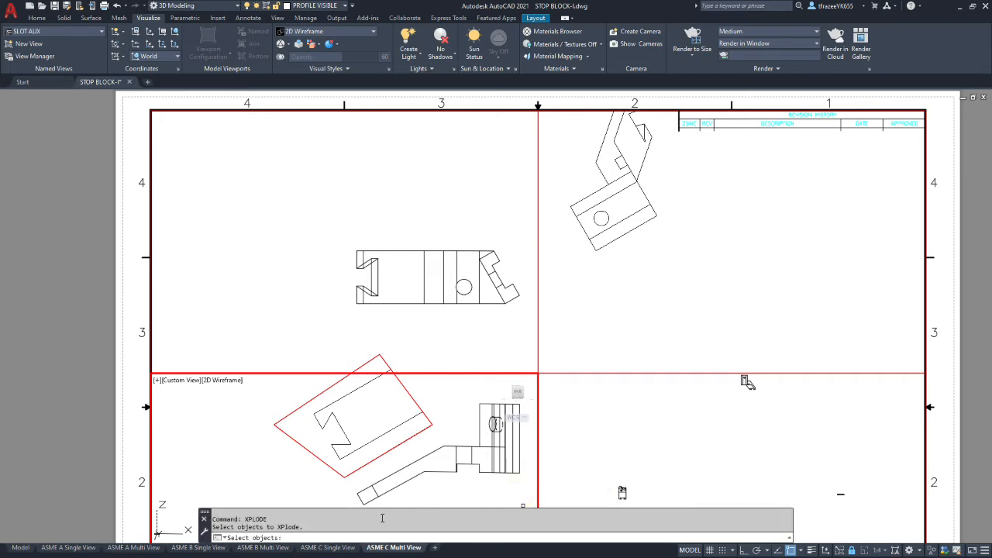
{"action": "left_click", "coordinate": [487, 473]}
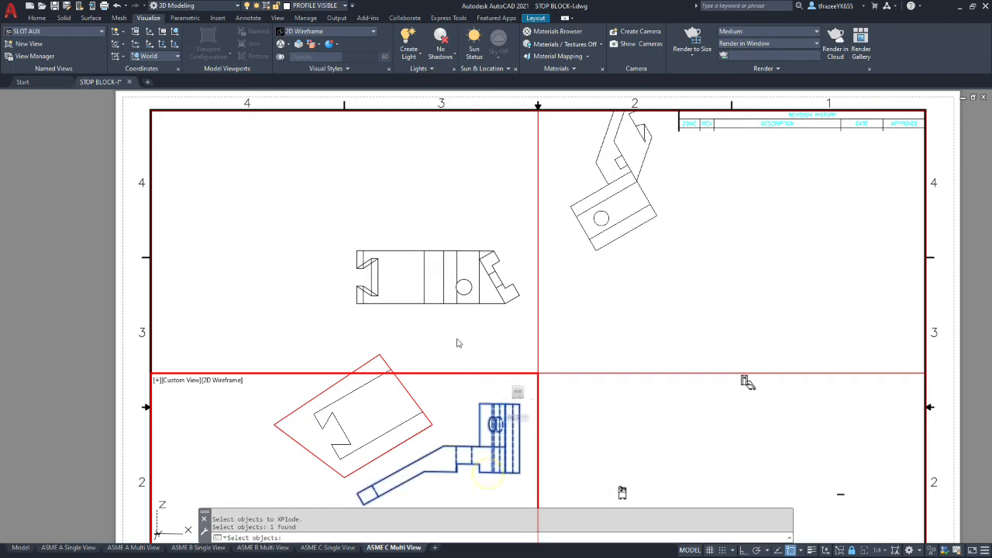
{"action": "left_click", "coordinate": [468, 305]}
{"action": "left_click", "coordinate": [468, 304]}
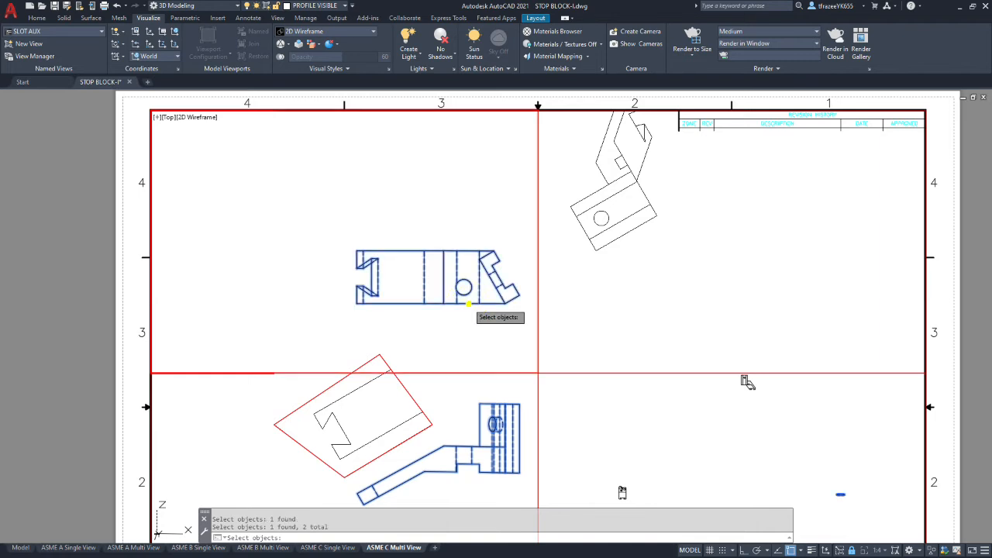
{"action": "left_click", "coordinate": [630, 251]}
{"action": "left_click", "coordinate": [628, 234]}
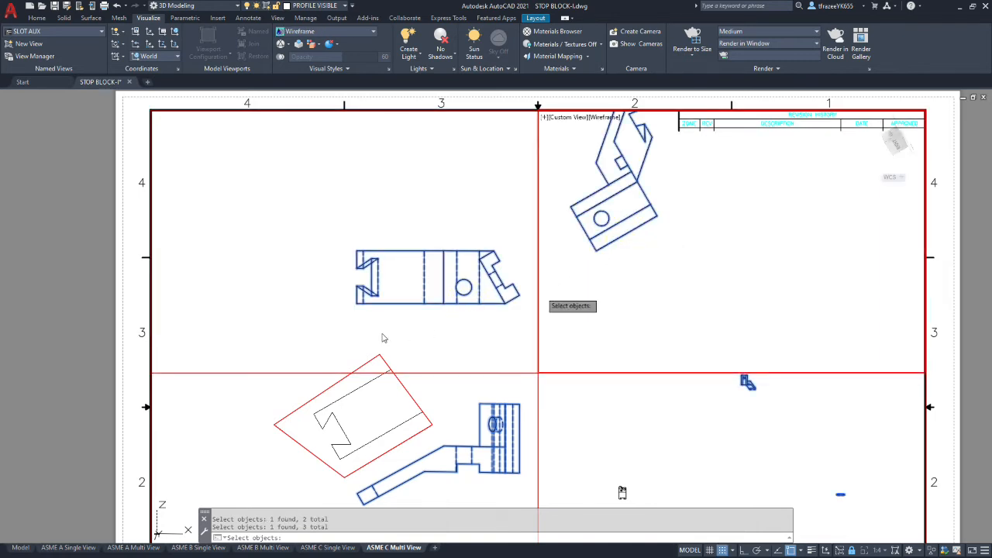
{"action": "key", "text": "Return"}
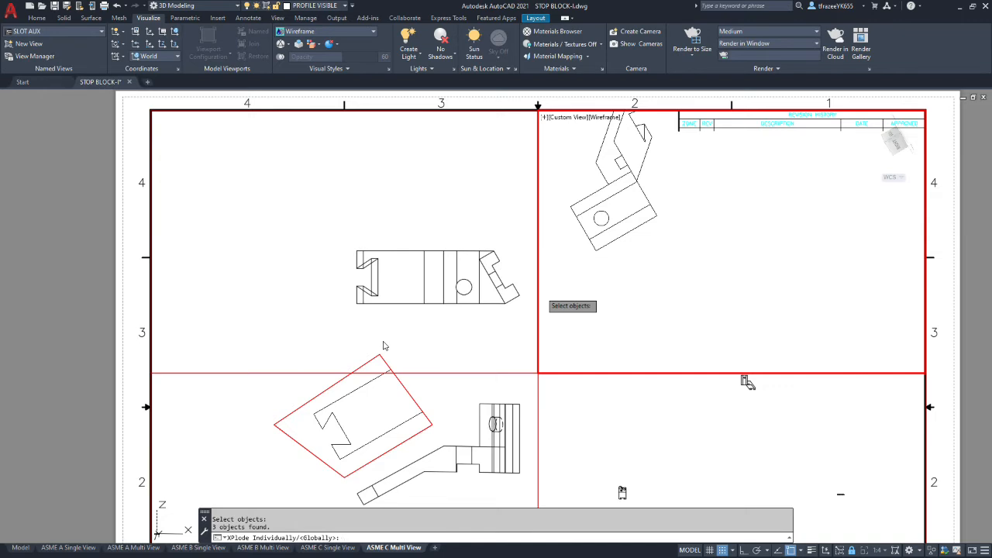
{"action": "key", "text": "Return"}
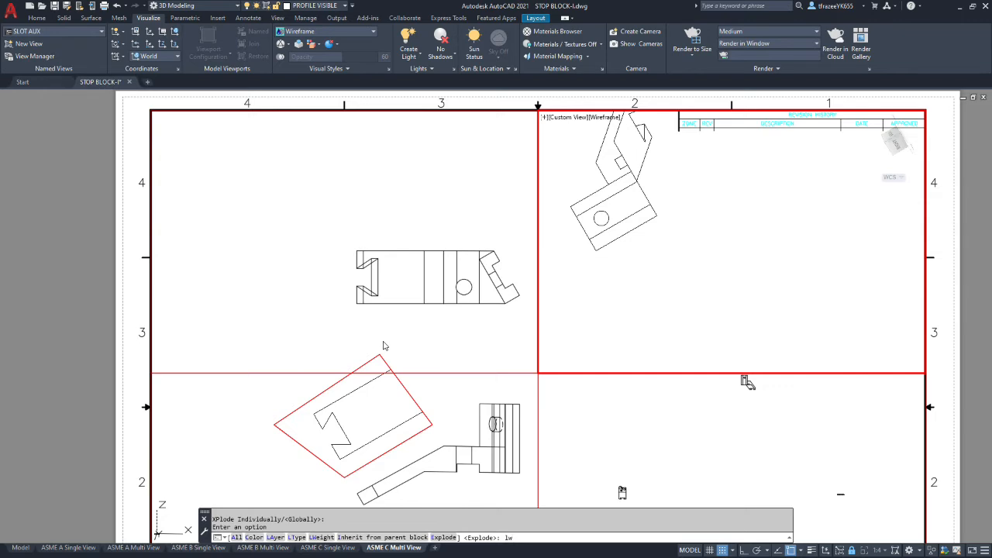
{"action": "key", "text": "Return"}
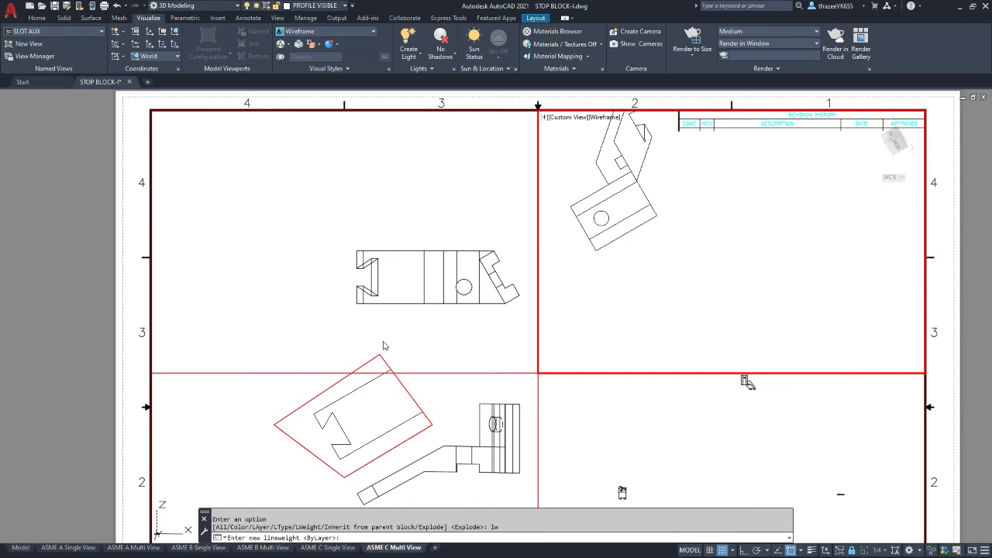
{"action": "key", "text": "Return"}
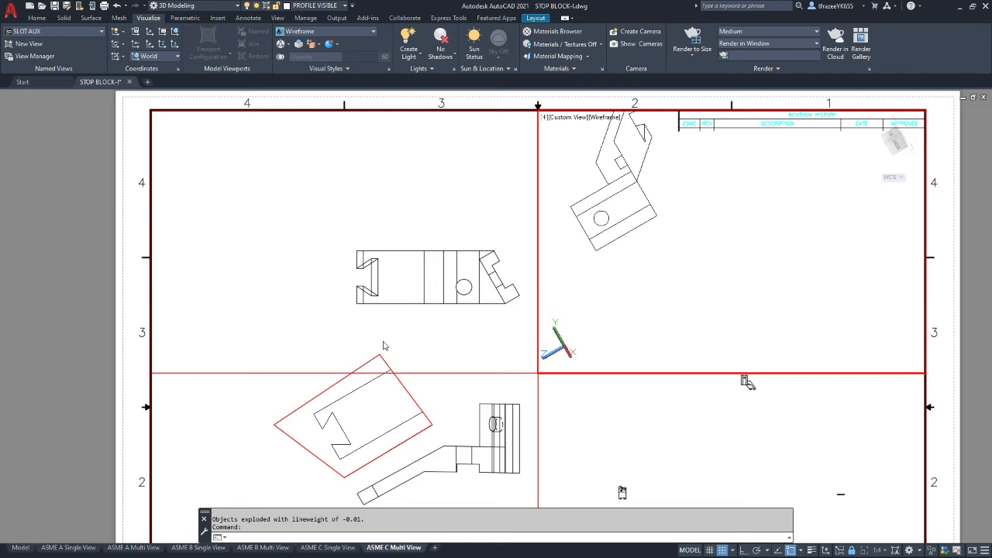
Step: Check that the slot auxiliary view's lines can be selected individually by crossing part of it, and clear the selection
{"action": "left_click", "coordinate": [664, 261]}
{"action": "left_click", "coordinate": [642, 173]}
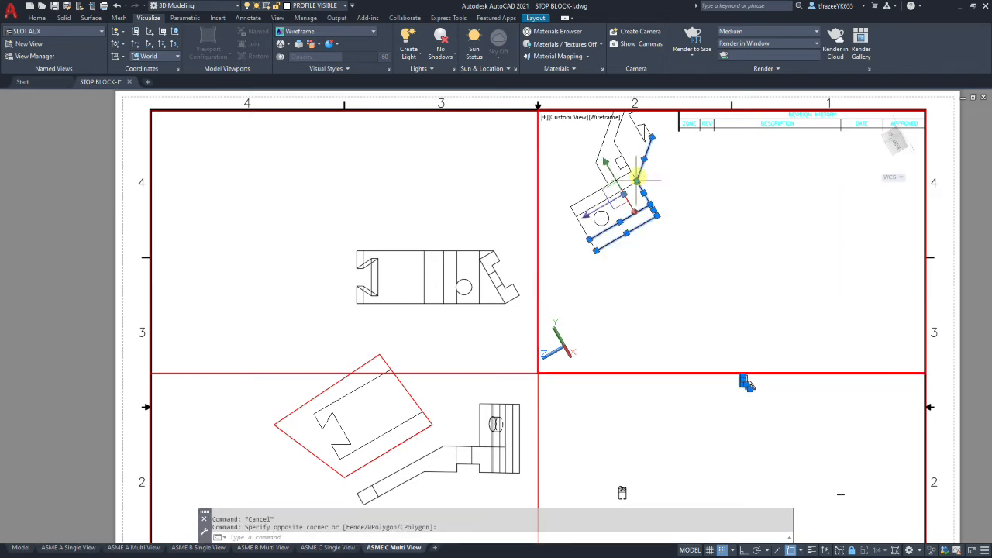
{"action": "key", "text": "Escape"}
{"action": "left_click", "coordinate": [680, 308]}
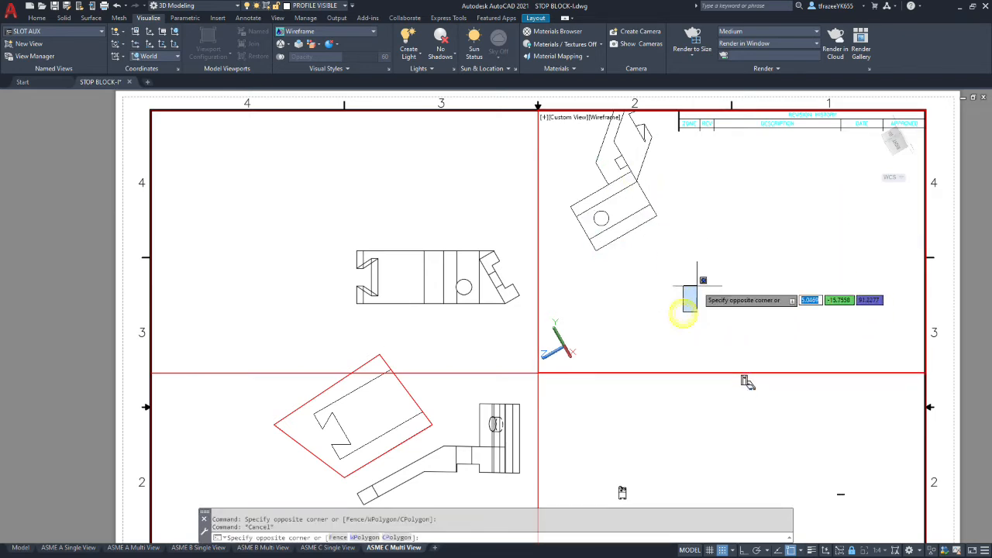
{"action": "key", "text": "Escape"}
{"action": "left_click", "coordinate": [702, 279]}
{"action": "key", "text": "Escape"}
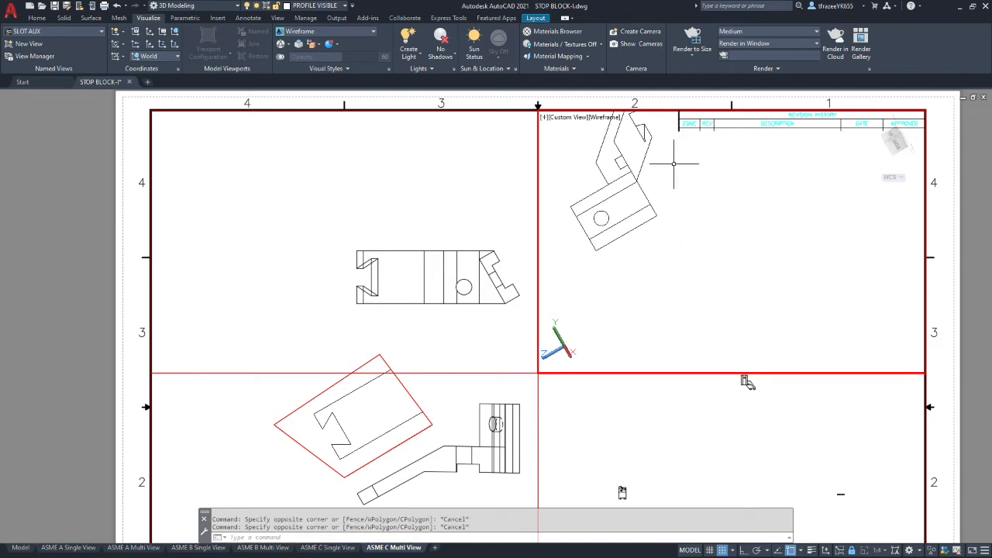
Step: Erase the lines crossed above the rectangular face in the slot auxiliary view, agreeing to turn on PICKFIRST
{"action": "mouse_move", "coordinate": [685, 165]}
{"action": "left_mouse_down"}
{"action": "mouse_move", "coordinate": [649, 128]}
{"action": "mouse_move", "coordinate": [595, 114]}
{"action": "mouse_move", "coordinate": [628, 109]}
{"action": "mouse_move", "coordinate": [682, 164]}
{"action": "left_mouse_up"}
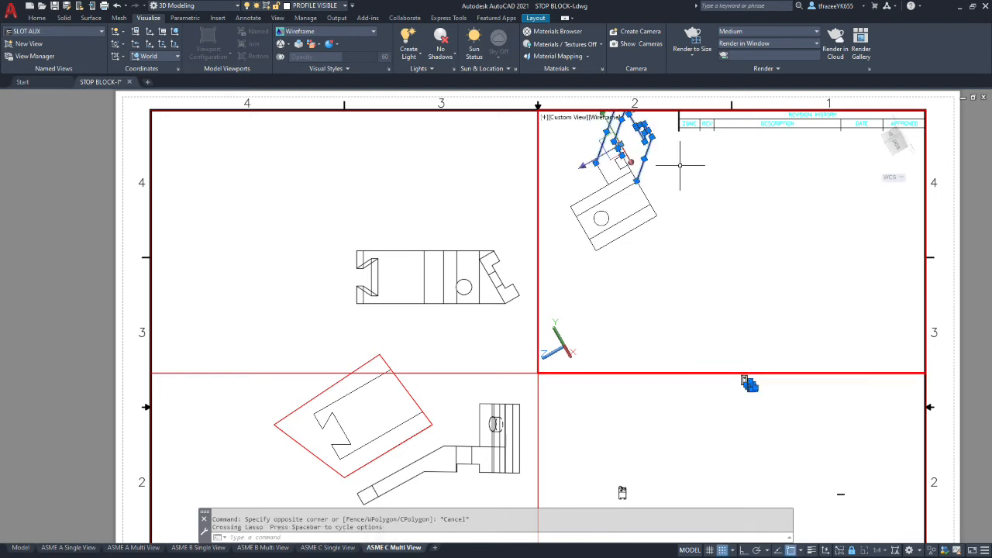
{"action": "key", "text": "Delete"}
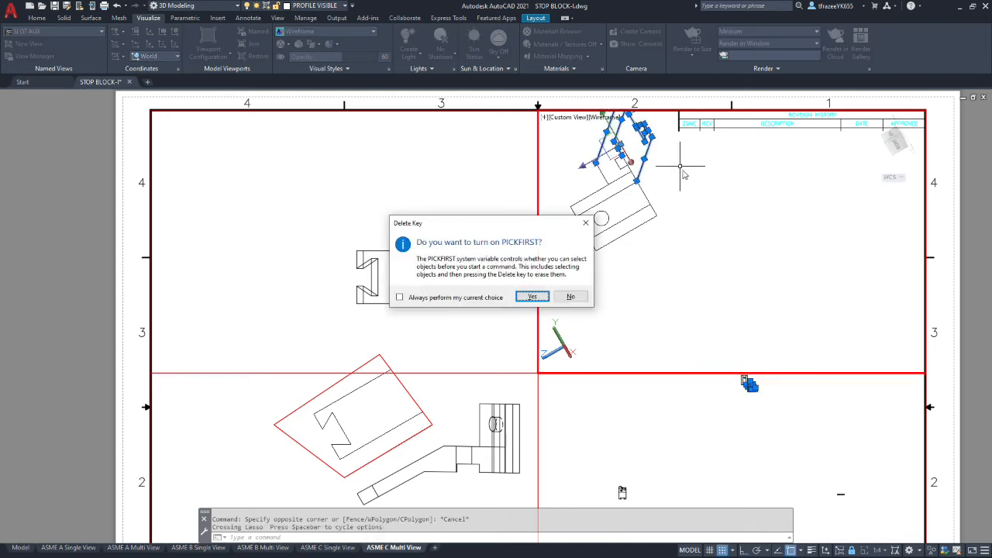
{"action": "left_click", "coordinate": [533, 299]}
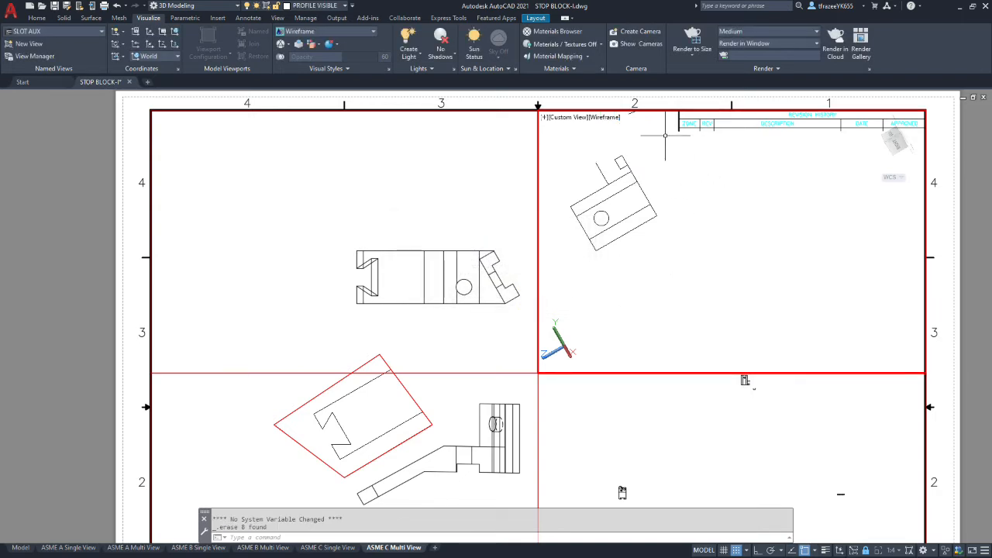
Step: Erase the remaining stray lines above the slot auxiliary view's rectangular face, leaving only the face with its hole and slot edges
{"action": "mouse_move", "coordinate": [627, 103]}
{"action": "left_mouse_down"}
{"action": "mouse_move", "coordinate": [599, 122]}
{"action": "mouse_move", "coordinate": [618, 162]}
{"action": "mouse_move", "coordinate": [646, 155]}
{"action": "mouse_move", "coordinate": [603, 163]}
{"action": "mouse_move", "coordinate": [606, 171]}
{"action": "mouse_move", "coordinate": [613, 162]}
{"action": "mouse_move", "coordinate": [593, 186]}
{"action": "mouse_move", "coordinate": [589, 155]}
{"action": "mouse_move", "coordinate": [630, 166]}
{"action": "left_mouse_up"}
{"action": "key", "text": "Delete"}
{"action": "key", "text": "Delete"}
{"action": "left_click", "coordinate": [601, 162]}
{"action": "key", "text": "Delete"}
{"action": "key", "text": "Delete"}
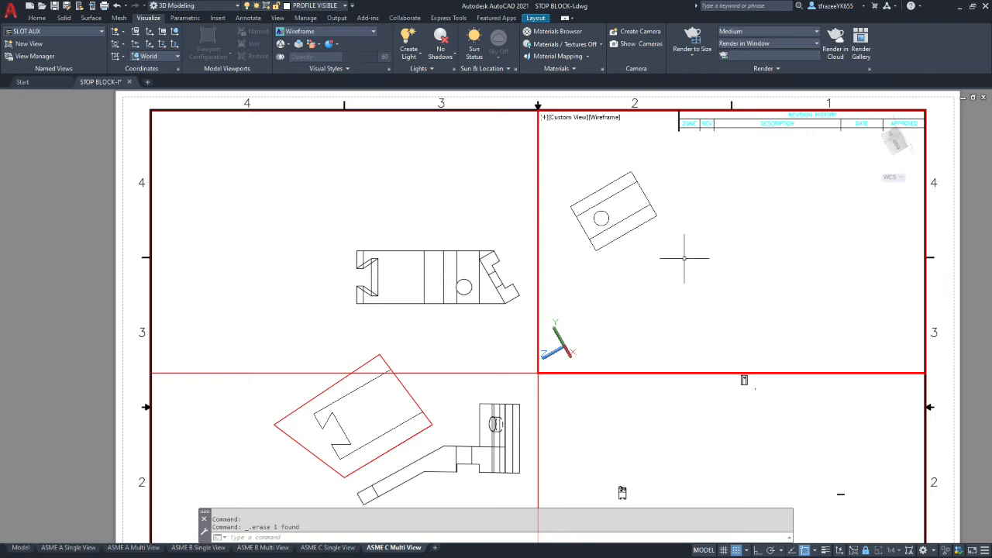
Step: Assign all remaining lines of the slot auxiliary view to the PROFILE VISIBLE LINES layer and clear the selection
{"action": "left_click", "coordinate": [36, 18]}
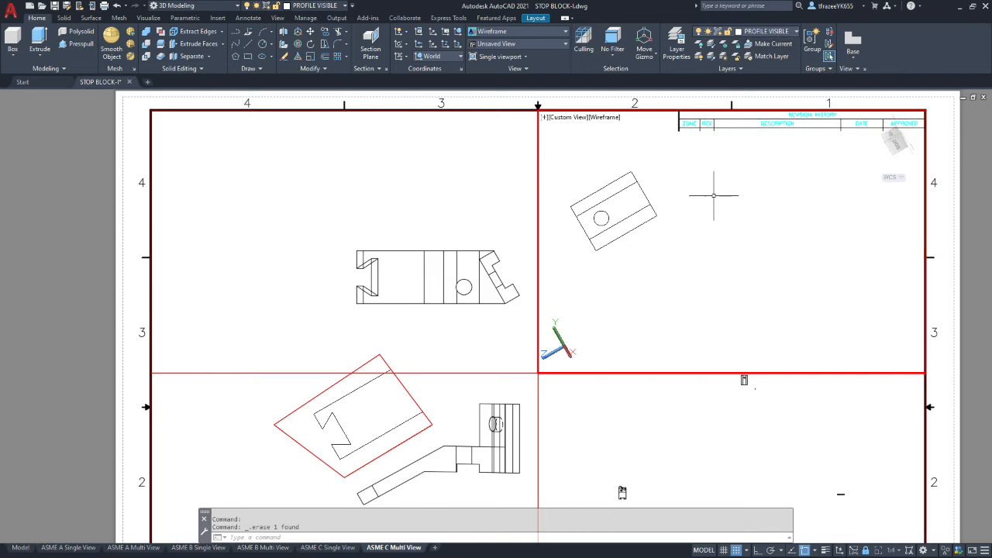
{"action": "left_click", "coordinate": [789, 32]}
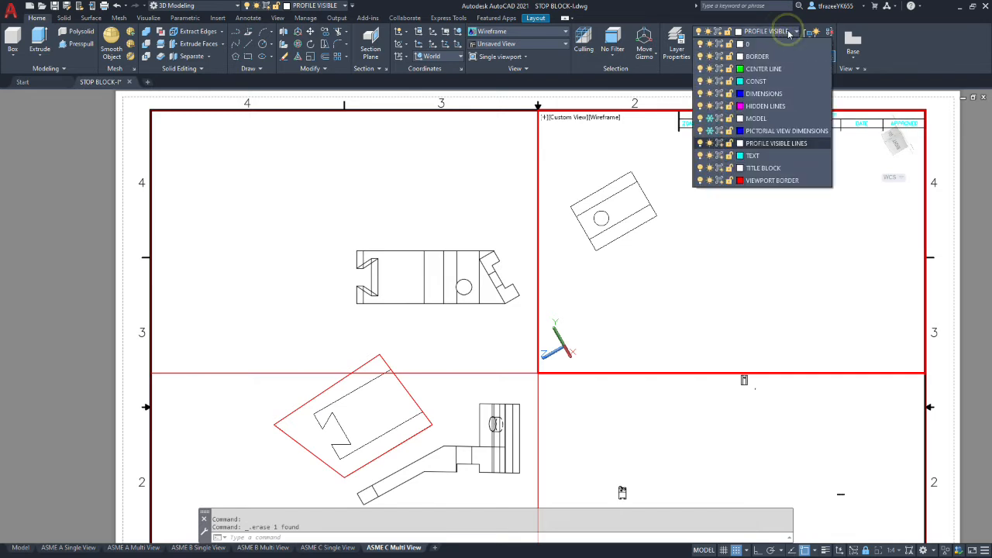
{"action": "left_click", "coordinate": [786, 31]}
{"action": "mouse_move", "coordinate": [712, 281]}
{"action": "left_mouse_down"}
{"action": "mouse_move", "coordinate": [581, 195]}
{"action": "mouse_move", "coordinate": [570, 162]}
{"action": "mouse_move", "coordinate": [553, 212]}
{"action": "mouse_move", "coordinate": [589, 262]}
{"action": "mouse_move", "coordinate": [687, 222]}
{"action": "mouse_move", "coordinate": [603, 152]}
{"action": "mouse_move", "coordinate": [587, 166]}
{"action": "left_mouse_up"}
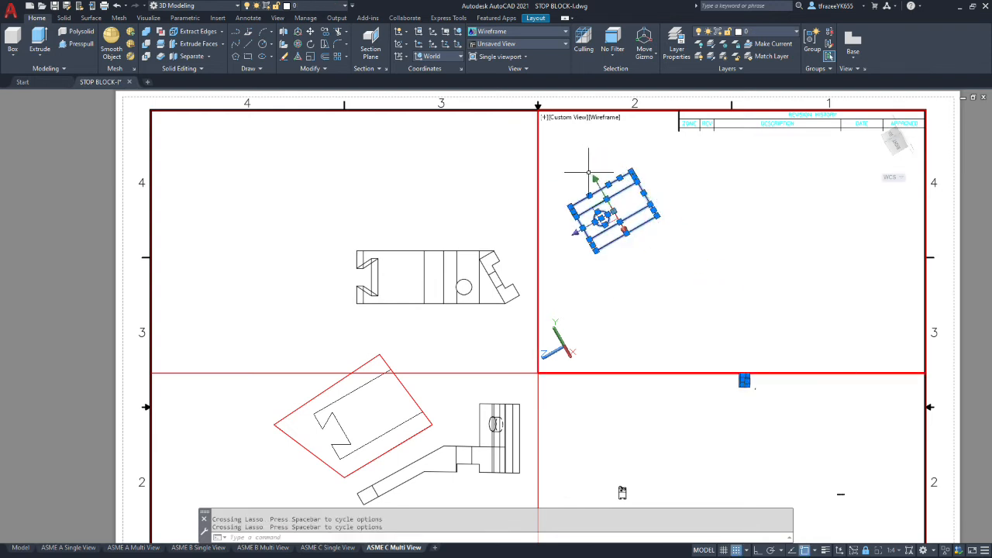
{"action": "left_click", "coordinate": [796, 33]}
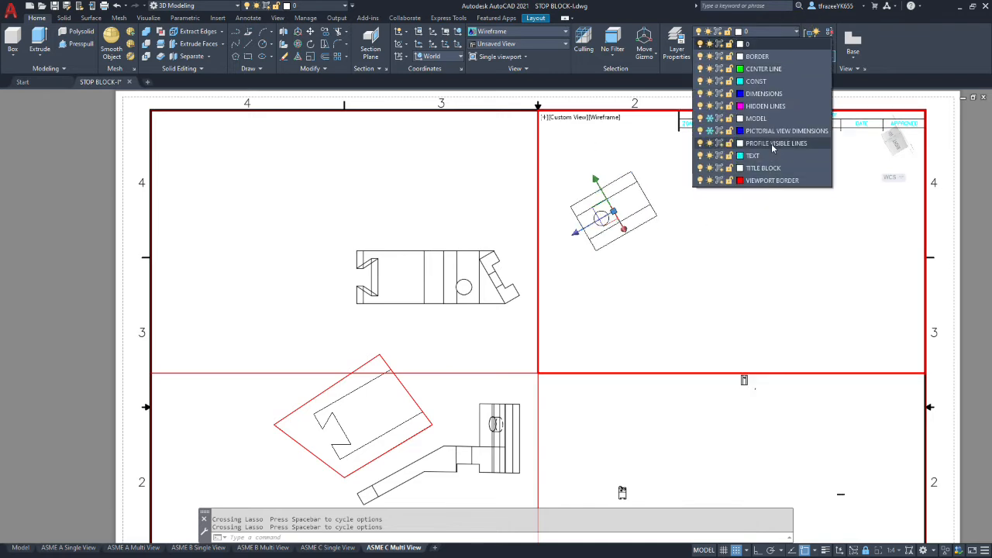
{"action": "left_click", "coordinate": [772, 143]}
{"action": "key", "text": "Escape"}
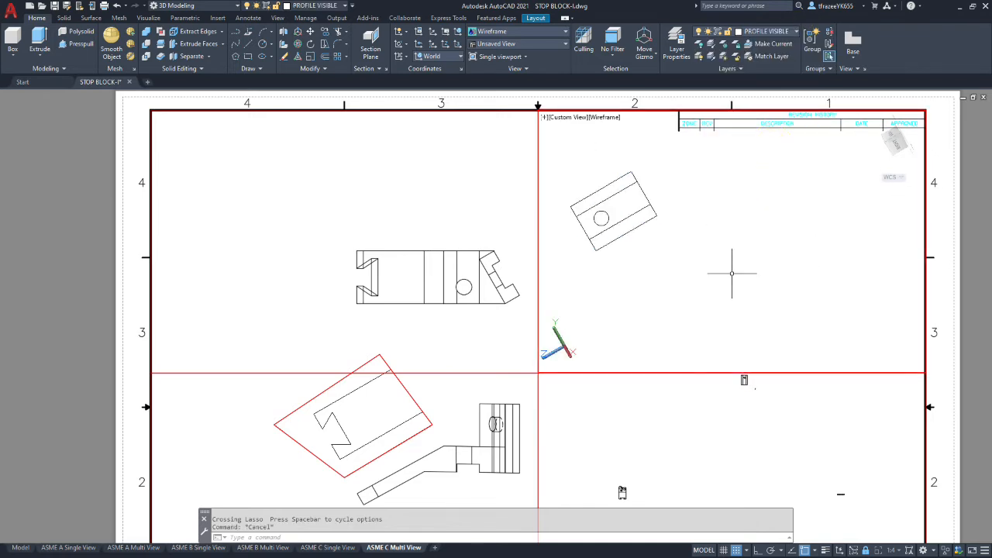
Step: Assign all lines of the top view to the PROFILE VISIBLE LINES layer
{"action": "left_click", "coordinate": [525, 324]}
{"action": "left_click", "coordinate": [528, 318]}
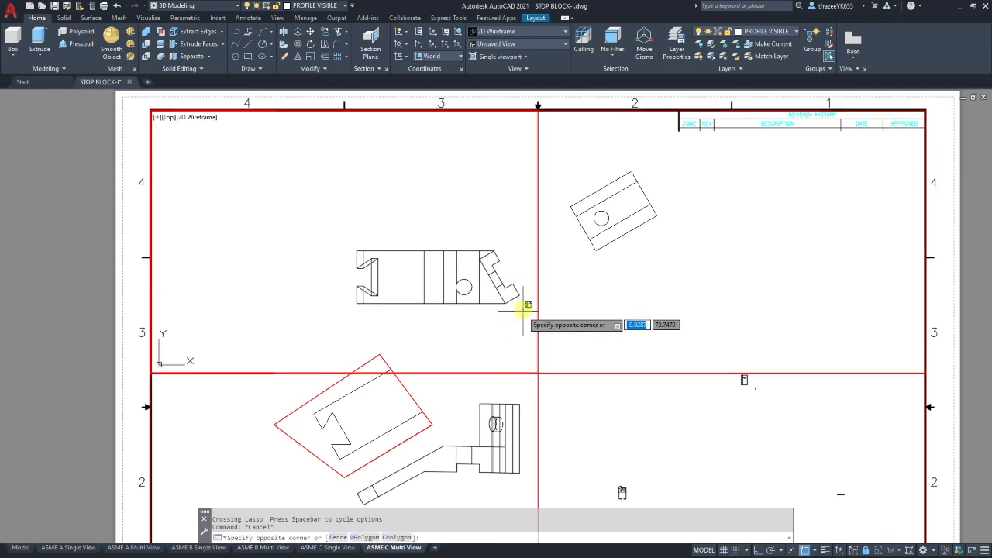
{"action": "left_click_drag", "start_coordinate": [341, 236], "coordinate": [469, 314]}
{"action": "left_click", "coordinate": [525, 328]}
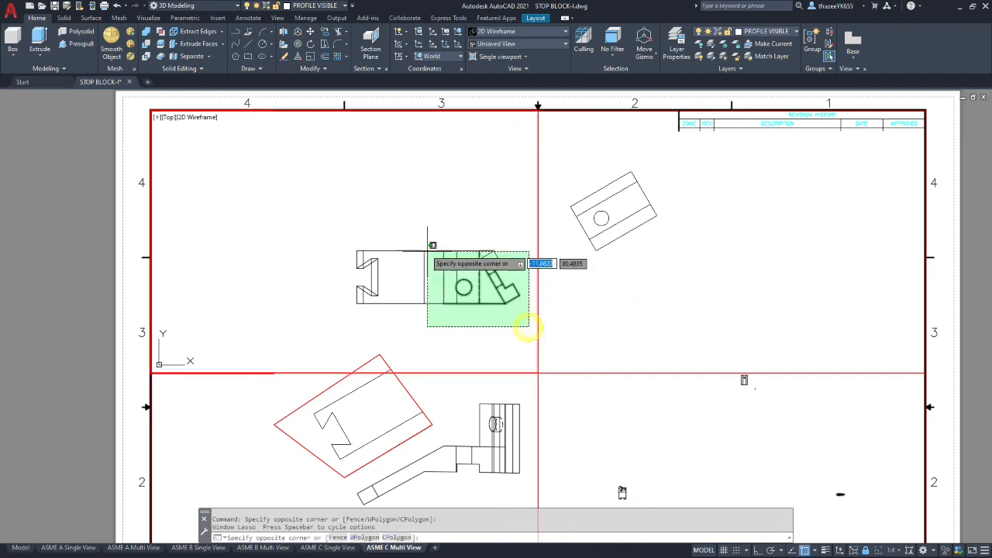
{"action": "left_click", "coordinate": [341, 221]}
{"action": "left_click", "coordinate": [341, 222]}
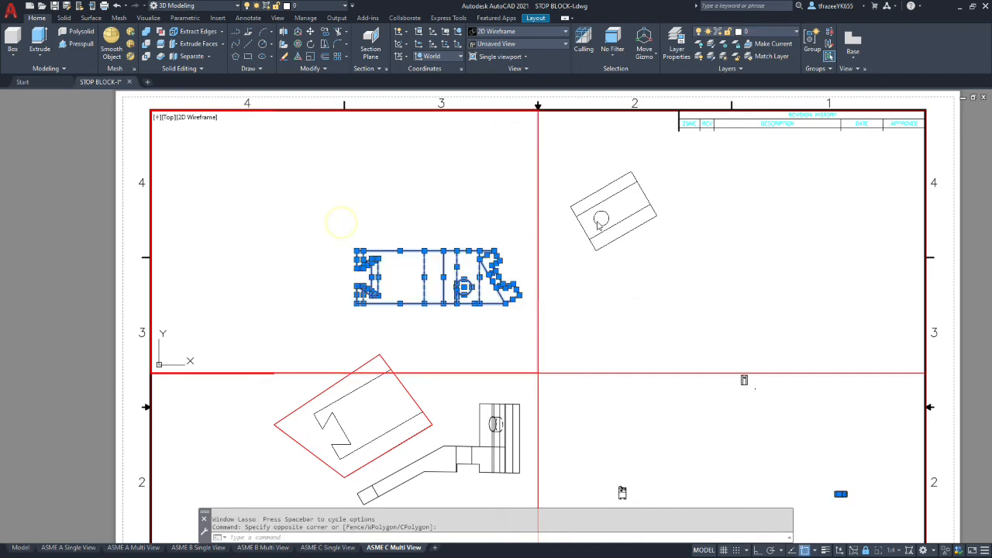
{"action": "left_click", "coordinate": [795, 33]}
{"action": "left_click", "coordinate": [777, 144]}
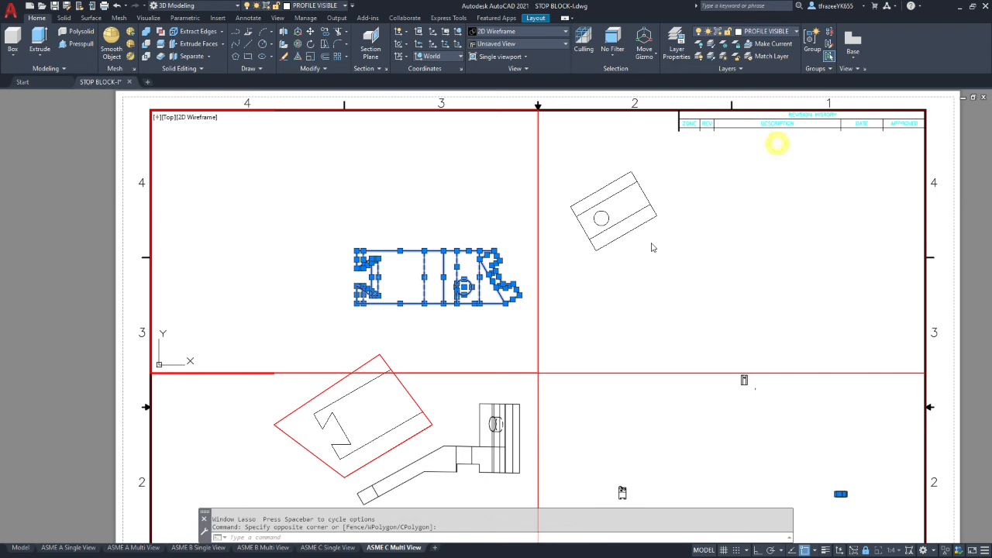
Step: Assign all lines of the front view to the PROFILE VISIBLE LINES layer and clear the selection
{"action": "left_click", "coordinate": [455, 420]}
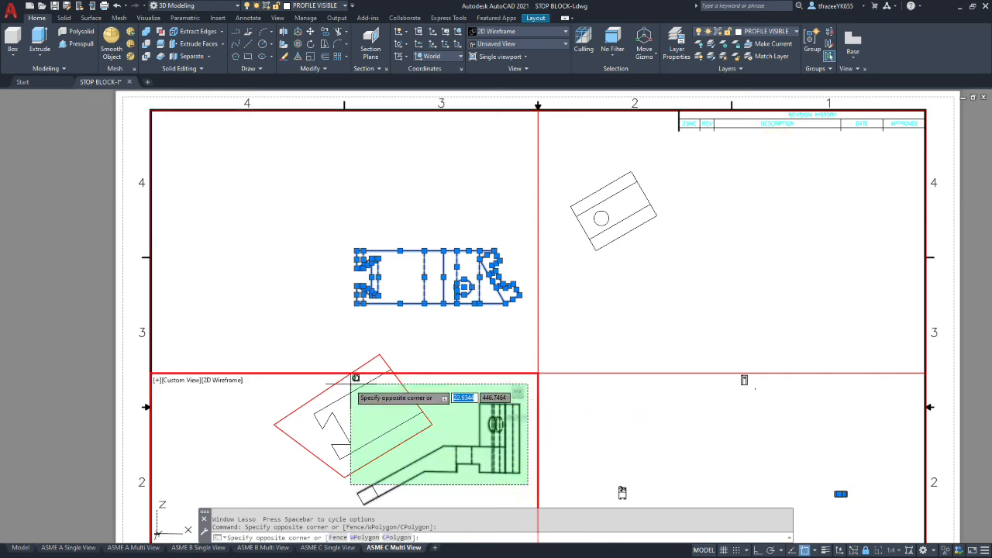
{"action": "left_click", "coordinate": [416, 403]}
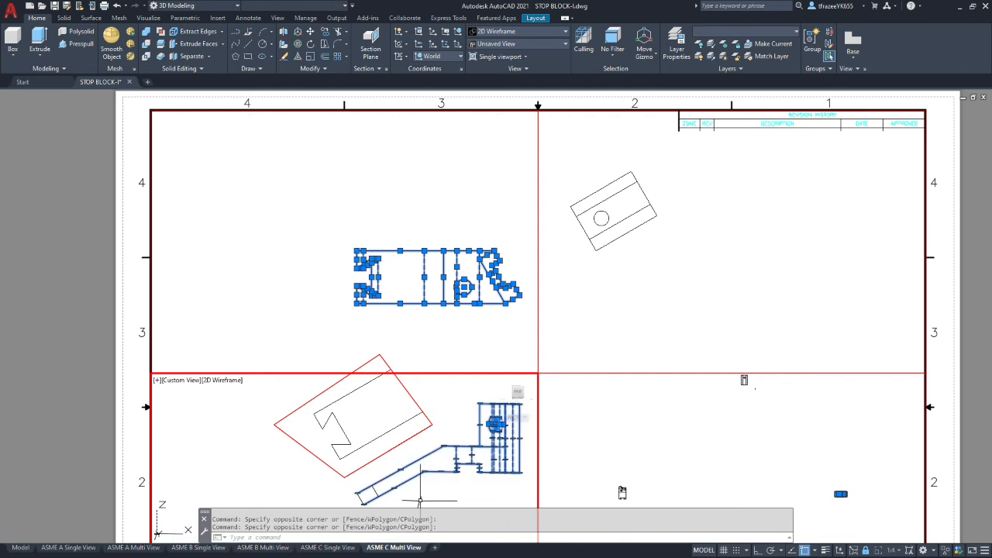
{"action": "left_click", "coordinate": [341, 486]}
{"action": "left_click", "coordinate": [796, 33]}
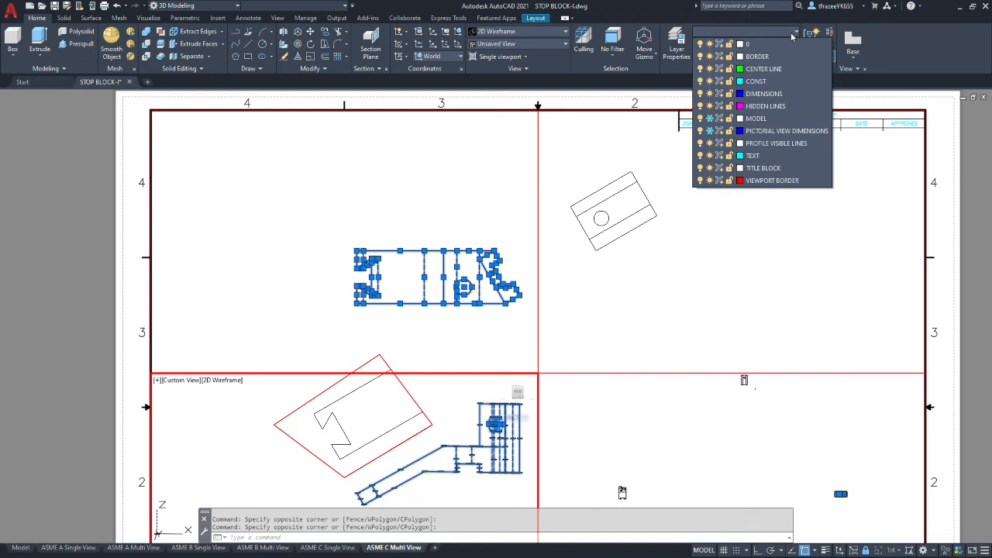
{"action": "left_click", "coordinate": [772, 144]}
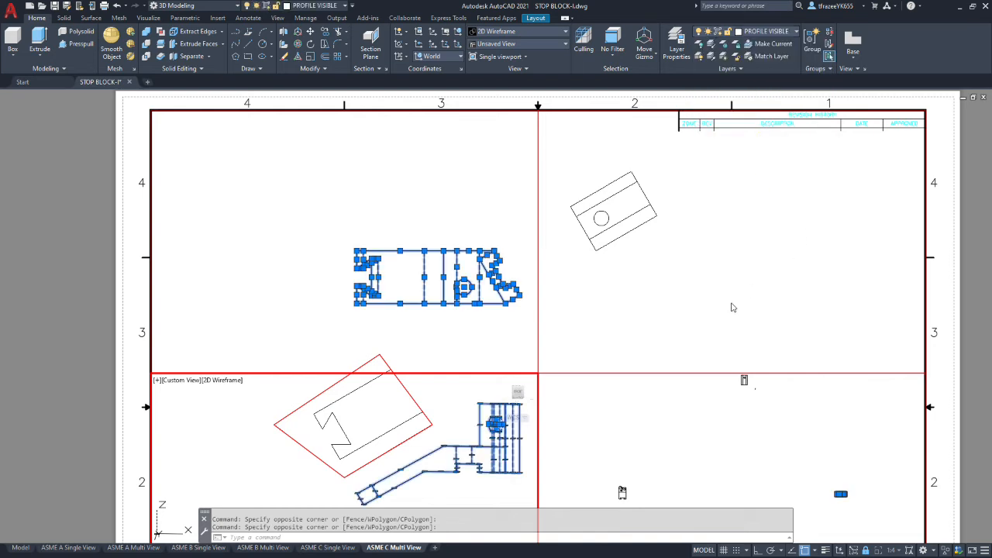
{"action": "key", "text": "Escape"}
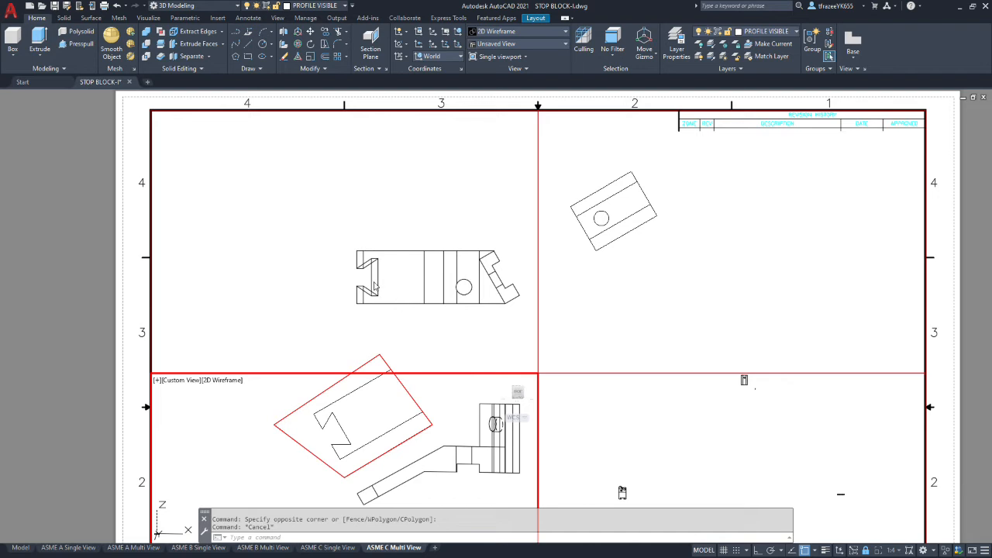
Step: Move the top view's hidden dovetail edges, vertical hidden edges and two short slot lines to the HIDDEN LINES layer, and clear the selection
{"action": "left_click", "coordinate": [321, 221]}
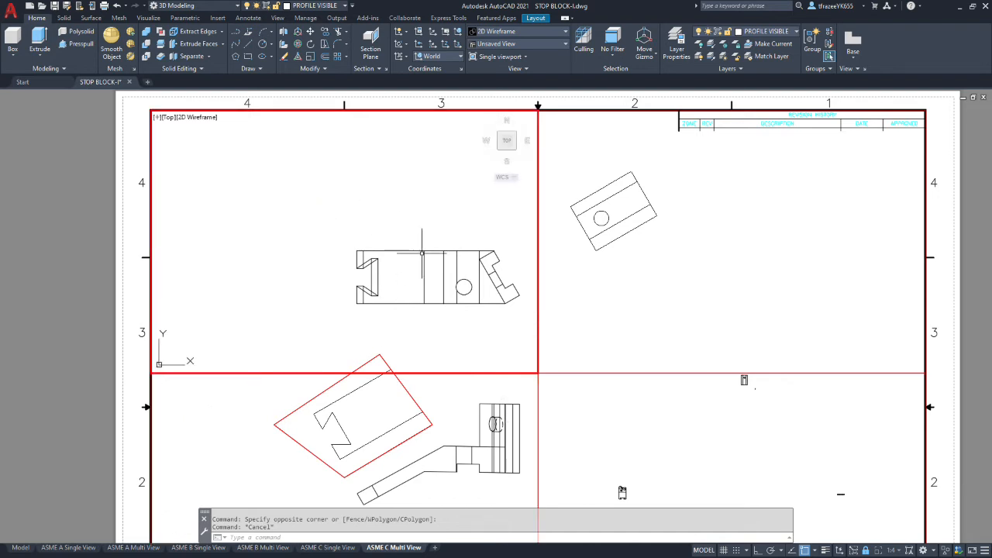
{"action": "scroll", "coordinate": [422, 253], "scroll_direction": "up", "scroll_amount": 4}
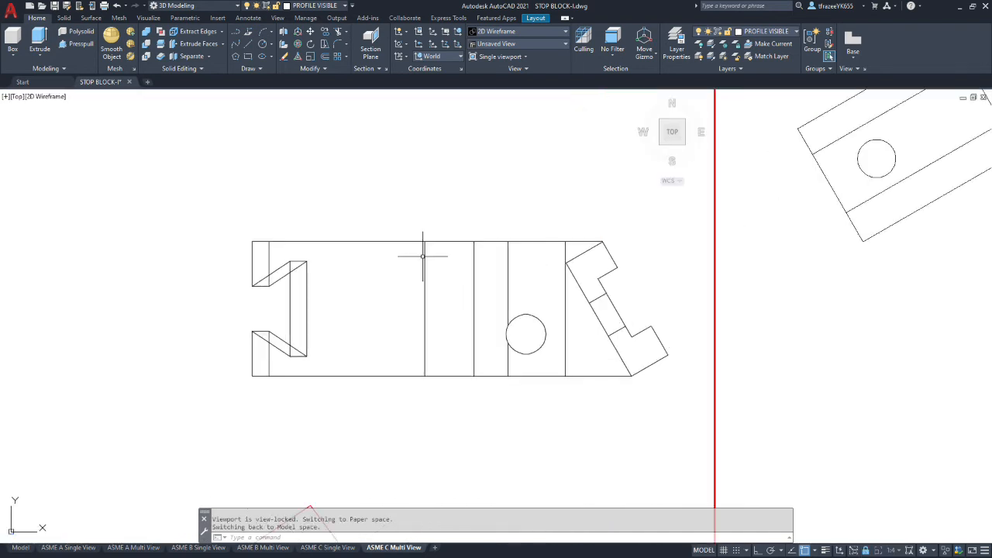
{"action": "scroll", "coordinate": [444, 301], "scroll_direction": "down", "scroll_amount": 1}
{"action": "scroll", "coordinate": [444, 301], "scroll_direction": "up", "scroll_amount": 1}
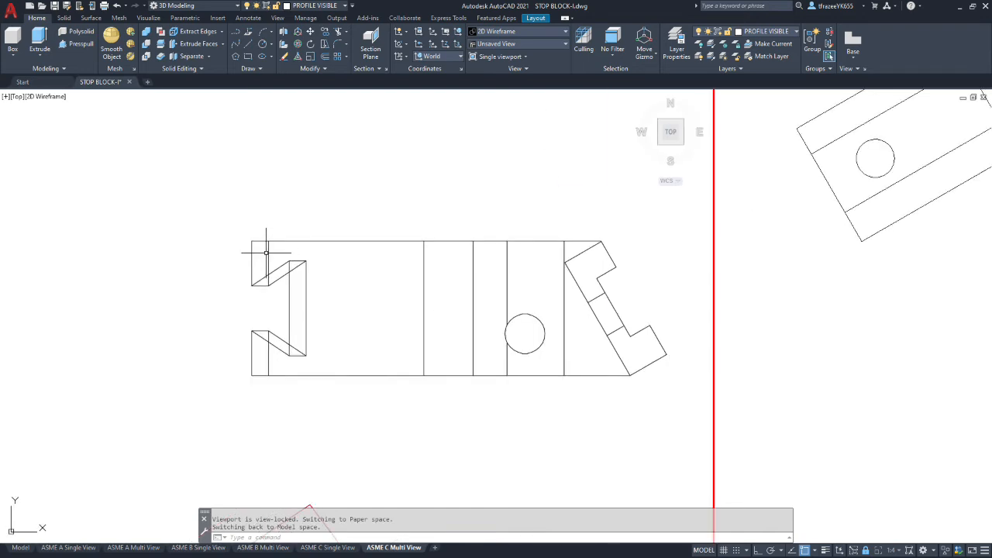
{"action": "left_click", "coordinate": [268, 253]}
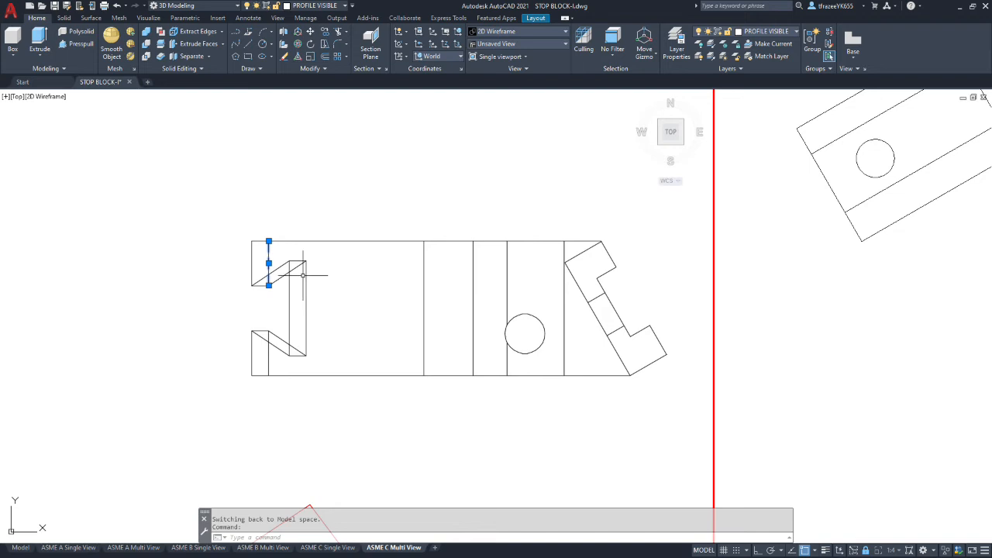
{"action": "left_click", "coordinate": [298, 267]}
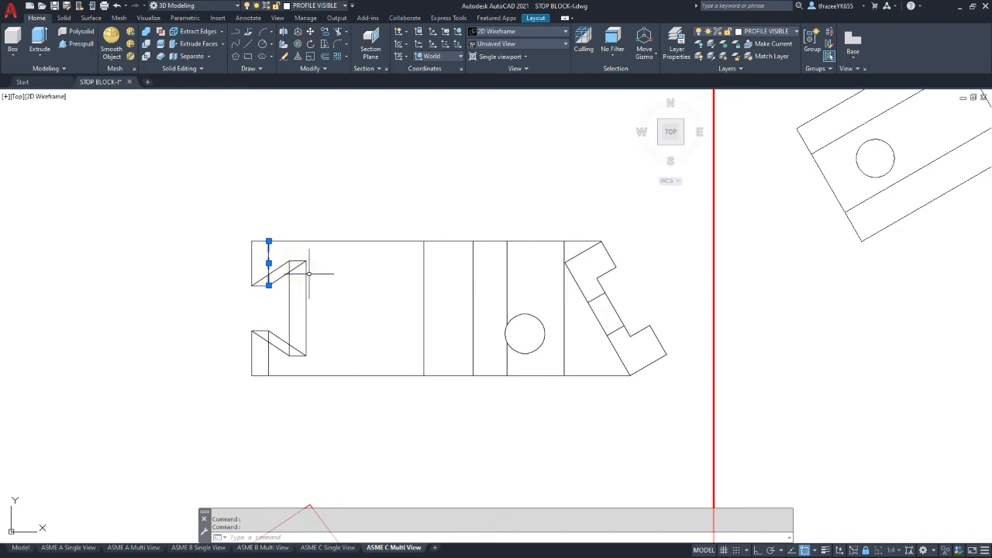
{"action": "left_click", "coordinate": [306, 276]}
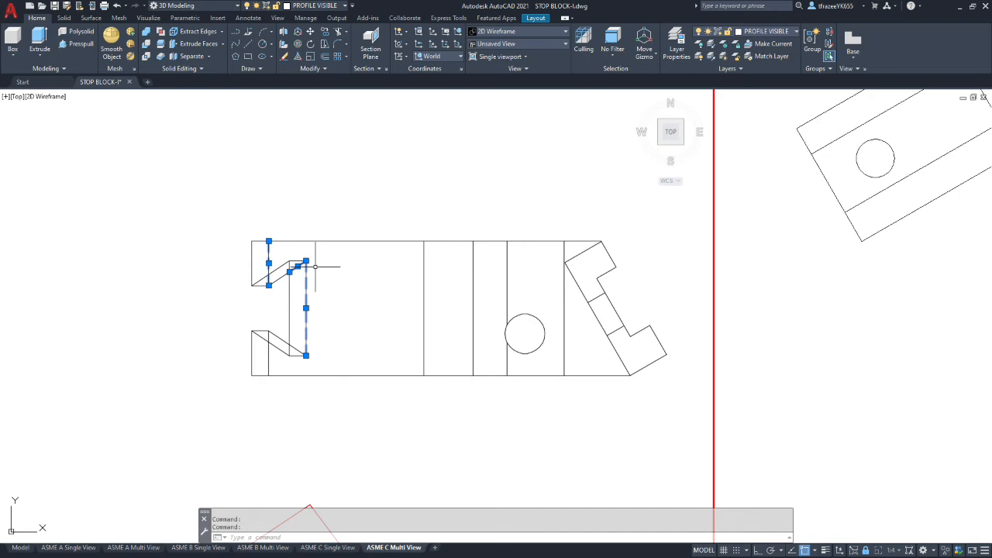
{"action": "left_click", "coordinate": [298, 261]}
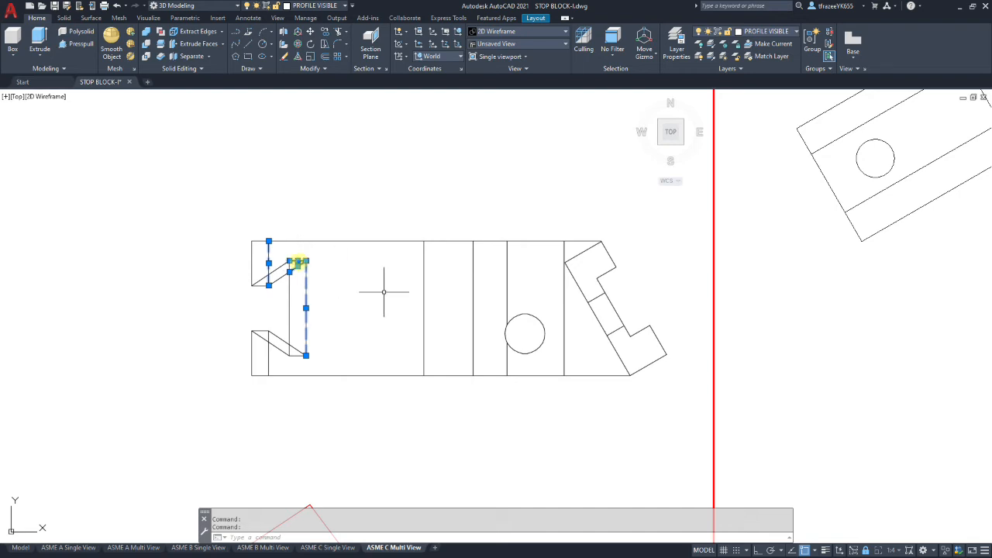
{"action": "left_click", "coordinate": [297, 355]}
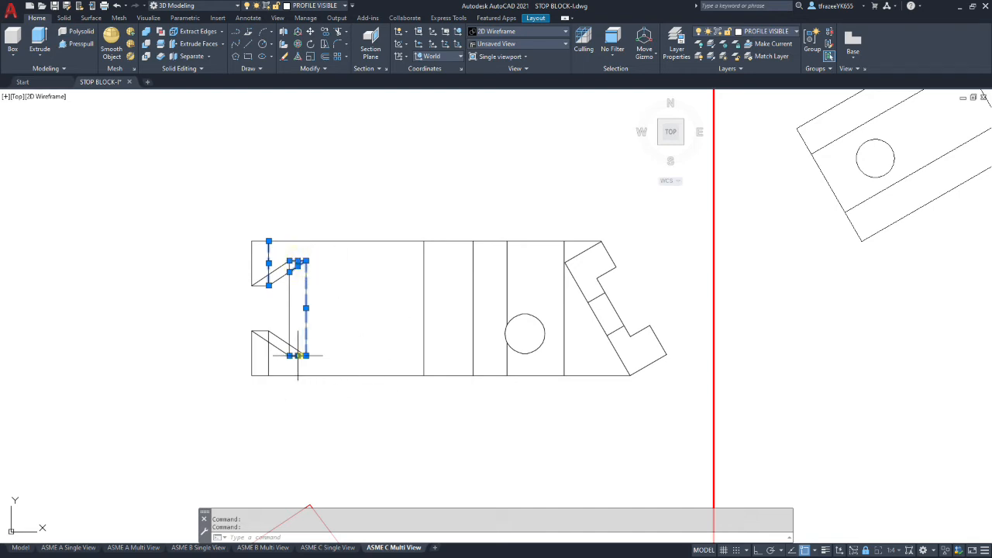
{"action": "left_click", "coordinate": [298, 350]}
{"action": "left_click", "coordinate": [268, 338]}
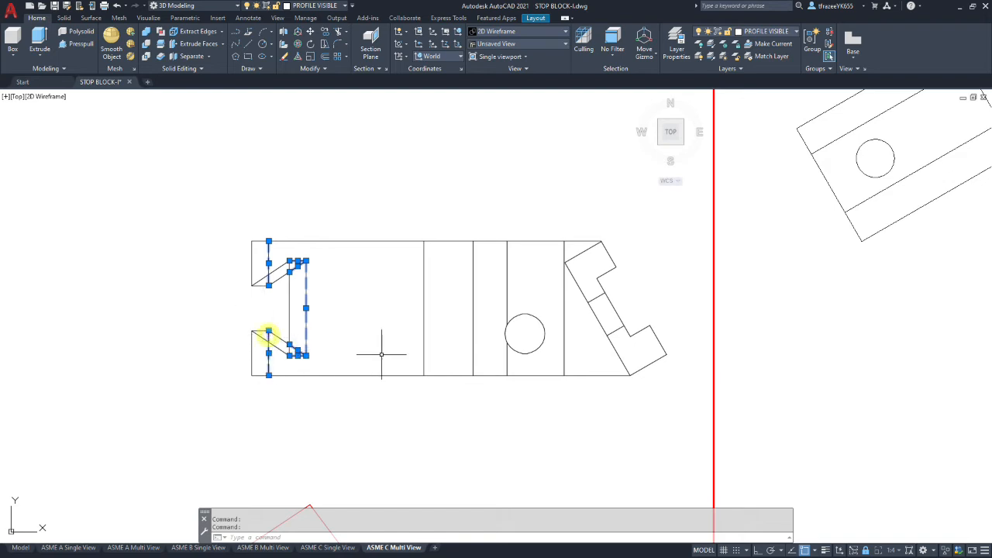
{"action": "left_click", "coordinate": [424, 289]}
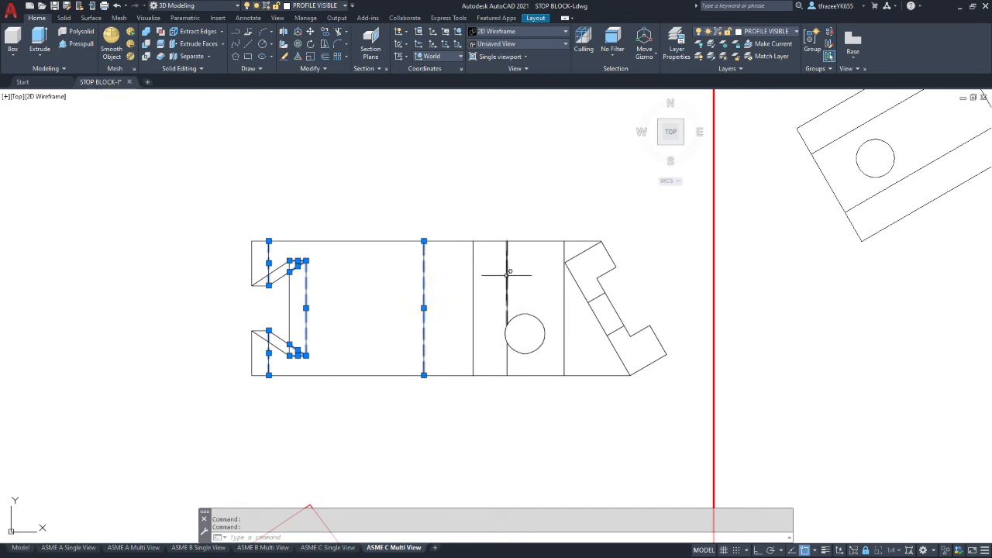
{"action": "left_click", "coordinate": [507, 358]}
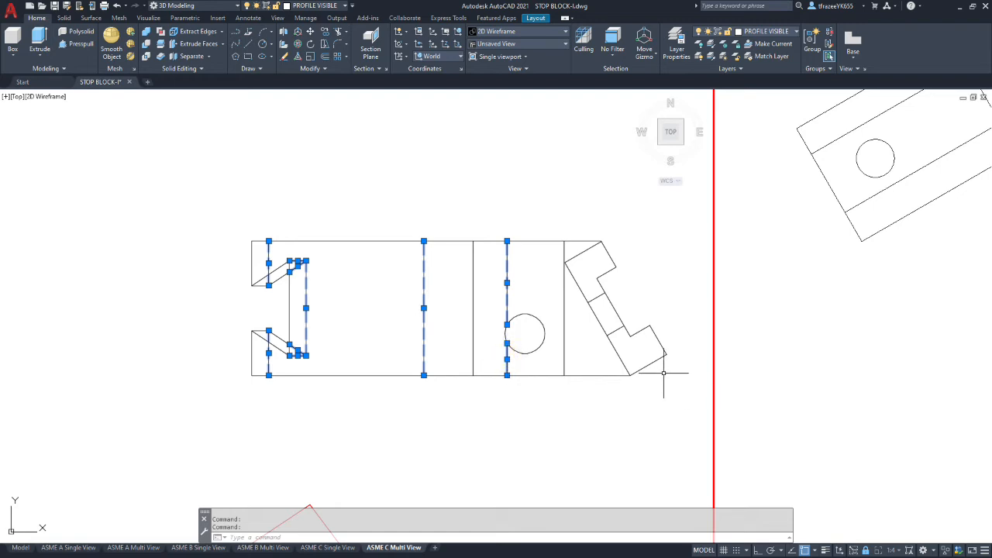
{"action": "left_click", "coordinate": [565, 345]}
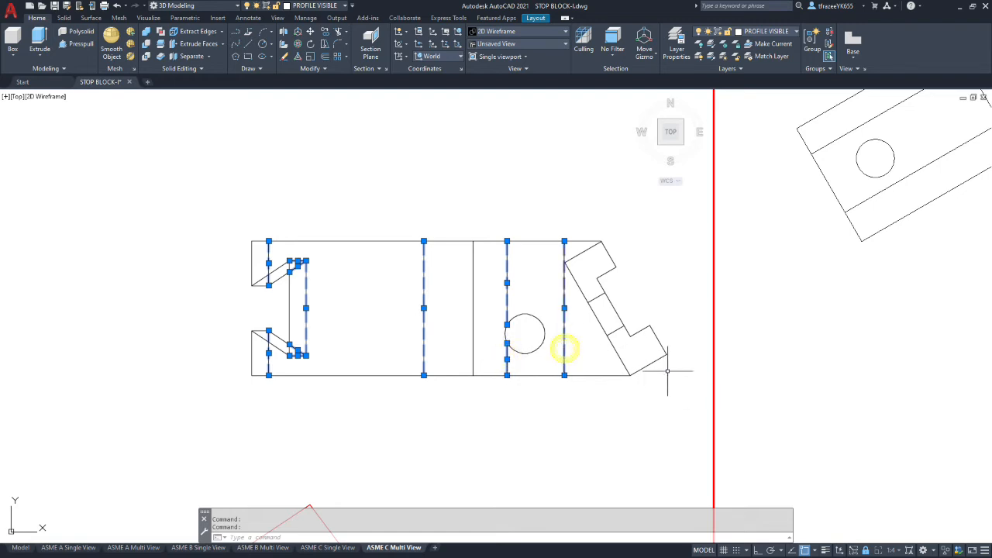
{"action": "left_click", "coordinate": [593, 301]}
{"action": "left_click", "coordinate": [612, 333]}
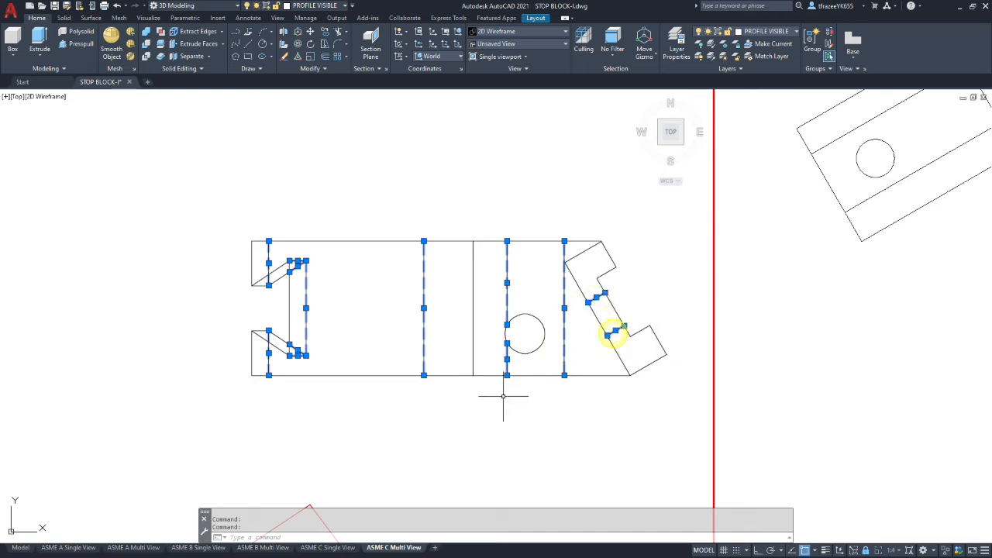
{"action": "left_click", "coordinate": [796, 32]}
{"action": "left_click", "coordinate": [766, 106]}
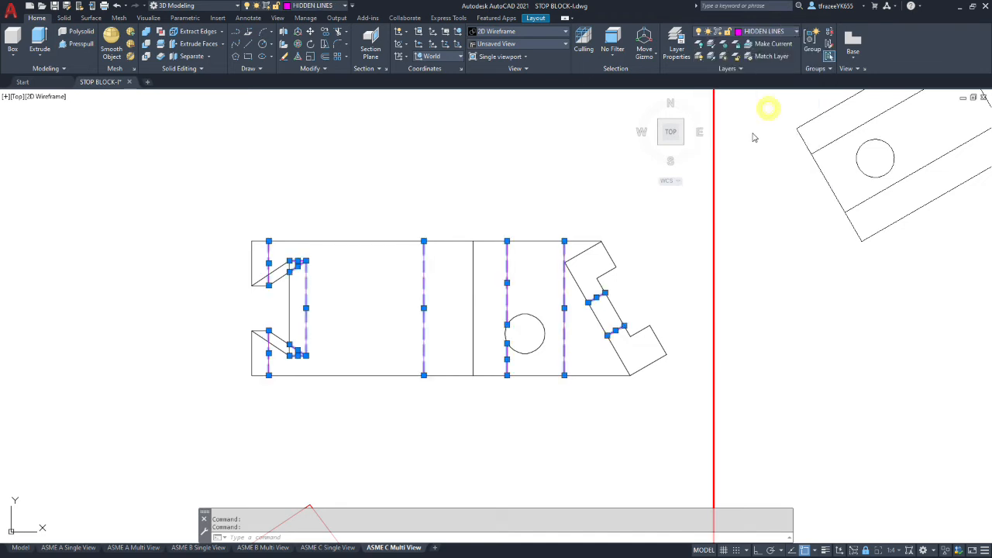
{"action": "key", "text": "Escape"}
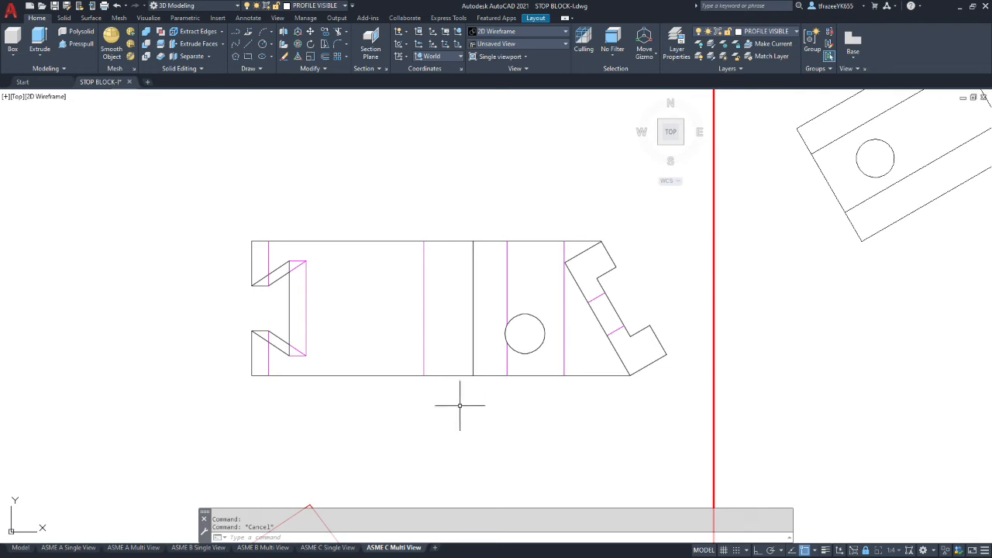
{"action": "scroll", "coordinate": [460, 404], "scroll_direction": "down", "scroll_amount": 10}
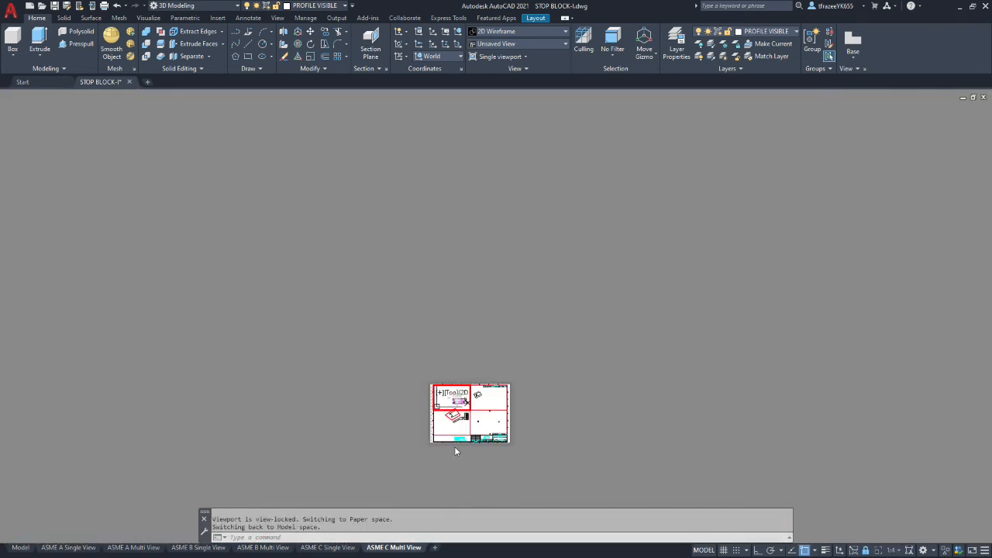
{"action": "scroll", "coordinate": [465, 427], "scroll_direction": "up", "scroll_amount": 10}
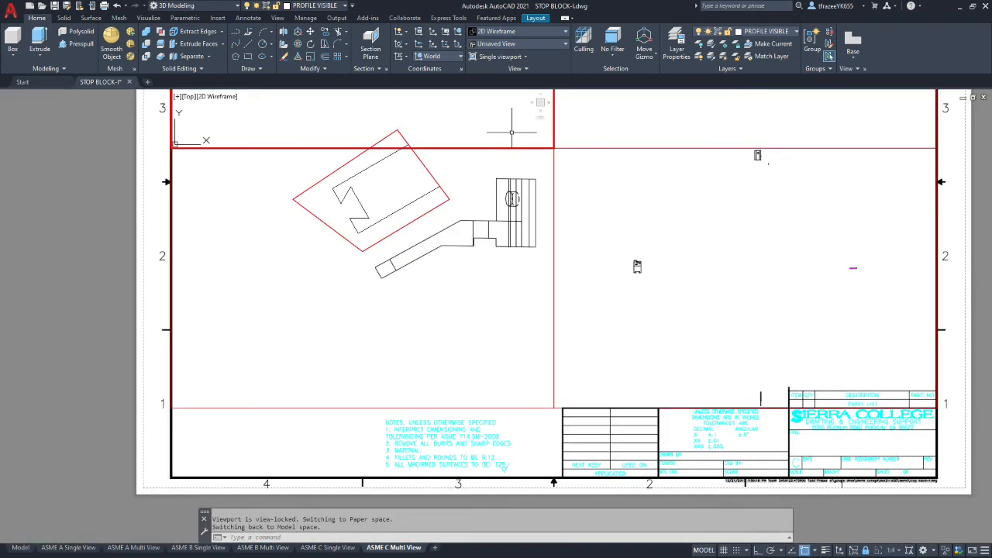
Step: Move the front view's hidden arm and notch edges, rear slot outline and four vertical dashed edges to the HIDDEN LINES layer, and clear the selection
{"action": "scroll", "coordinate": [503, 184], "scroll_direction": "up", "scroll_amount": 4}
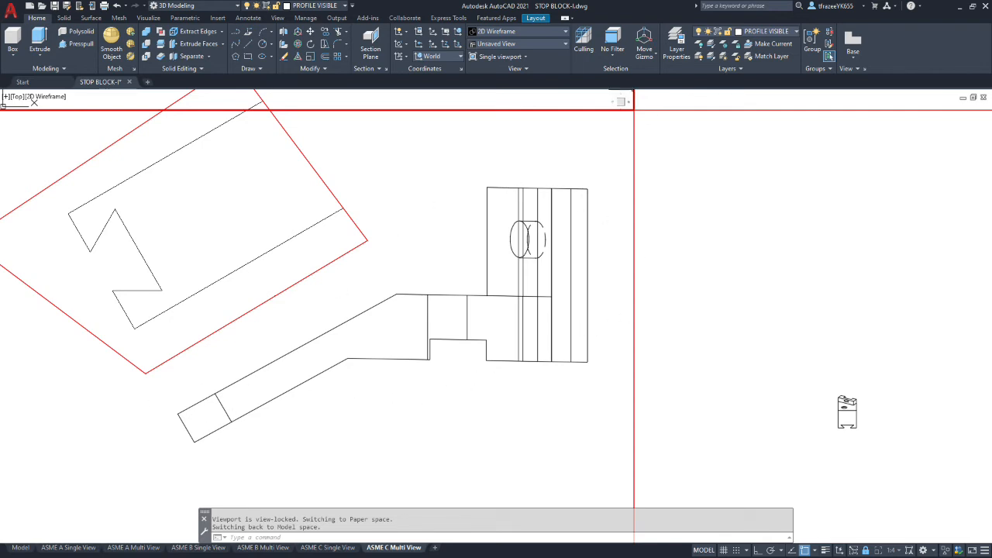
{"action": "left_click", "coordinate": [223, 408]}
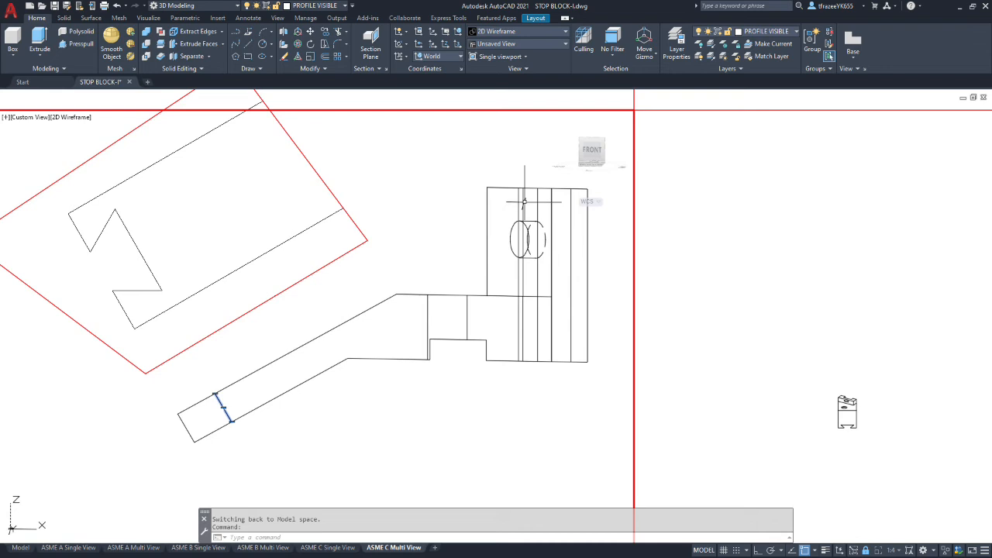
{"action": "left_click", "coordinate": [428, 313]}
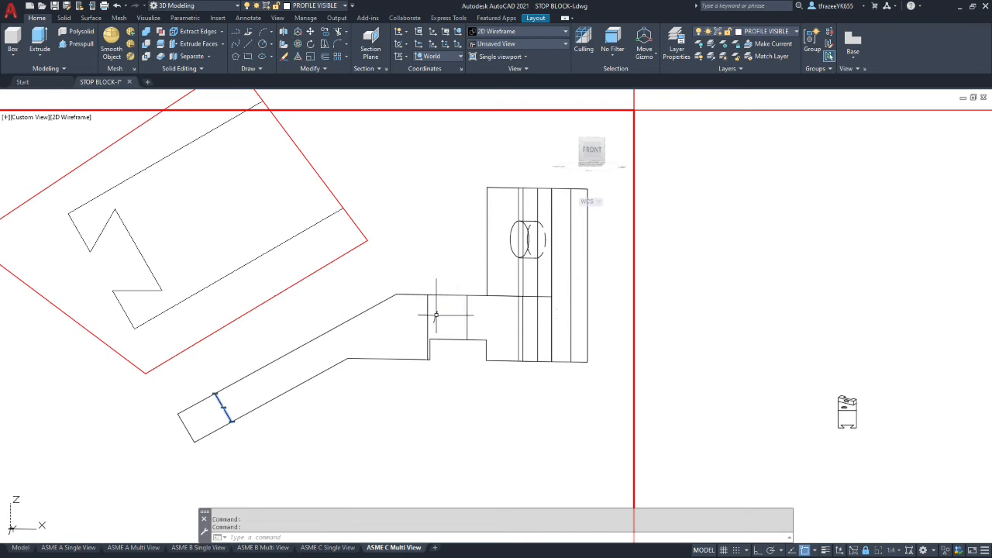
{"action": "left_click", "coordinate": [429, 313]}
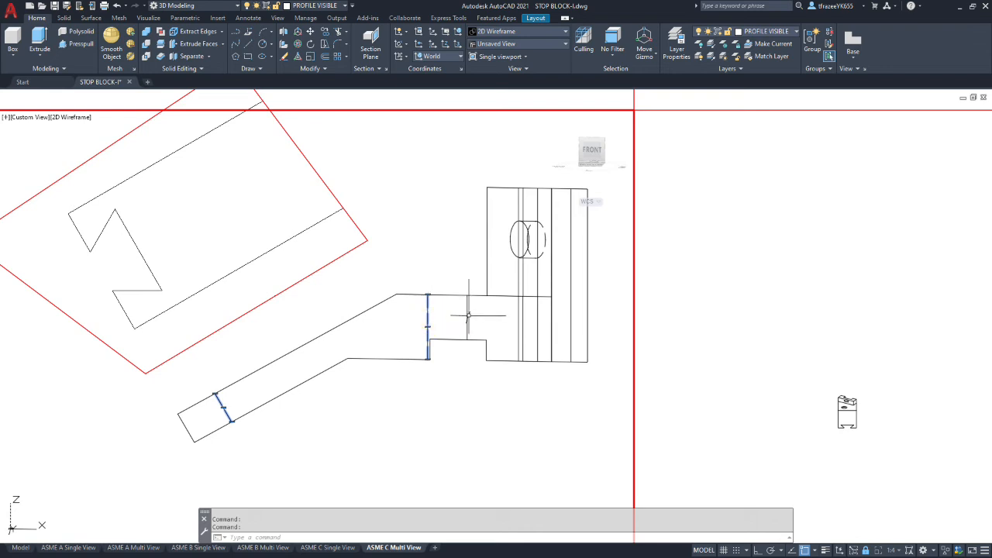
{"action": "left_click", "coordinate": [468, 314]}
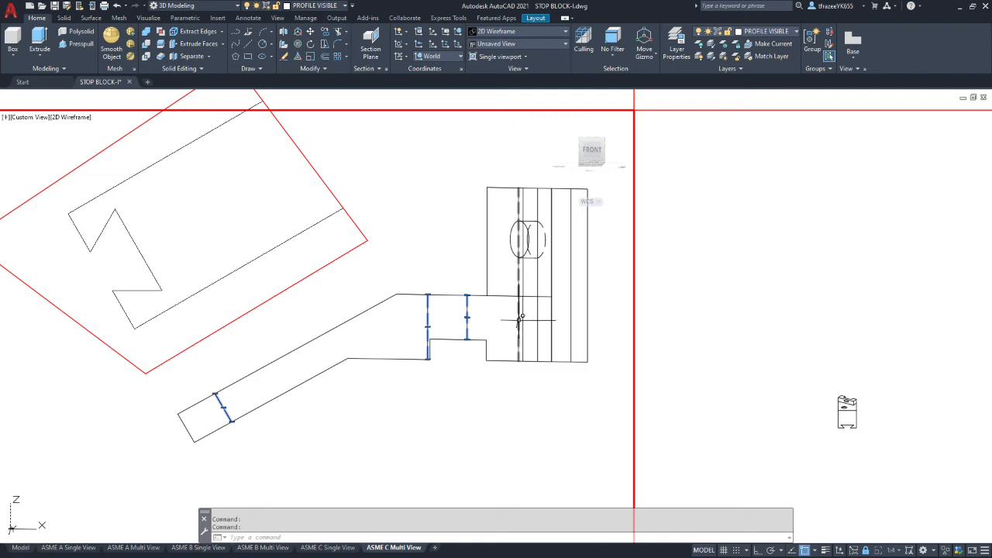
{"action": "left_click", "coordinate": [529, 223]}
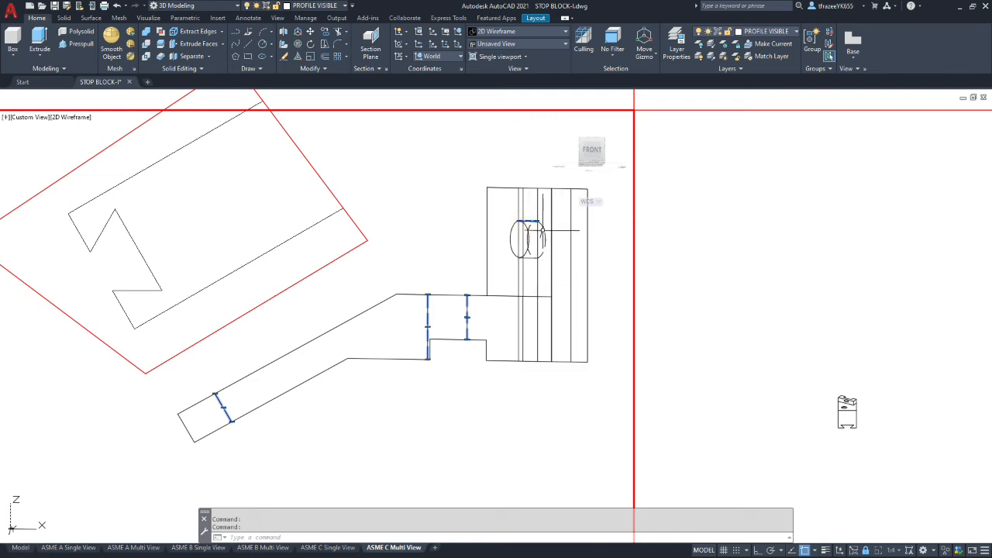
{"action": "left_click", "coordinate": [540, 254]}
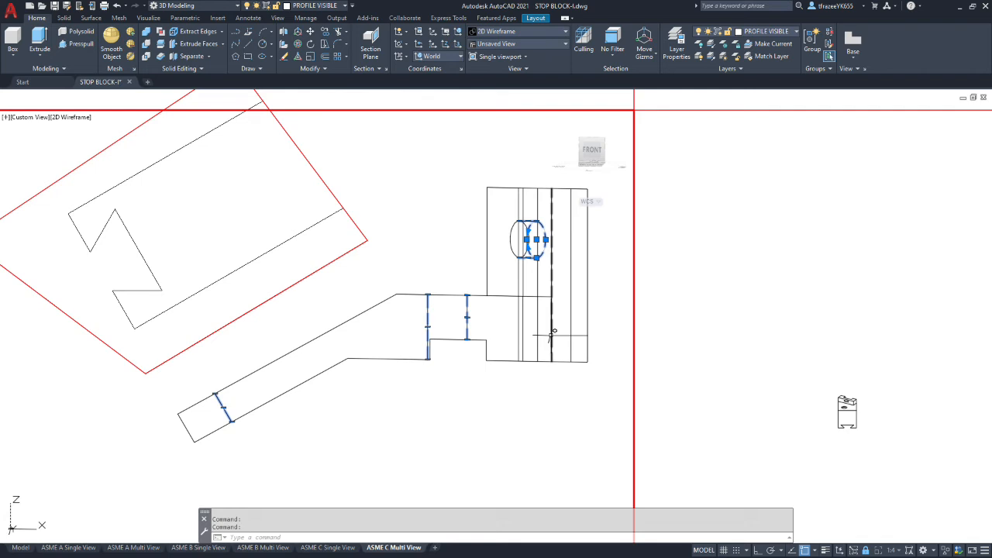
{"action": "mouse_move", "coordinate": [552, 333]}
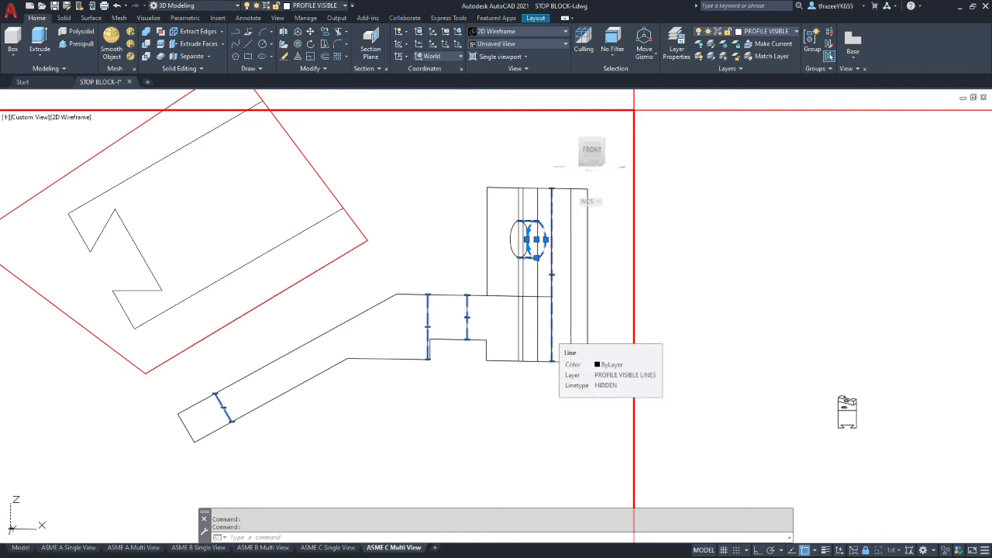
{"action": "left_click", "coordinate": [553, 333]}
{"action": "left_click", "coordinate": [539, 325]}
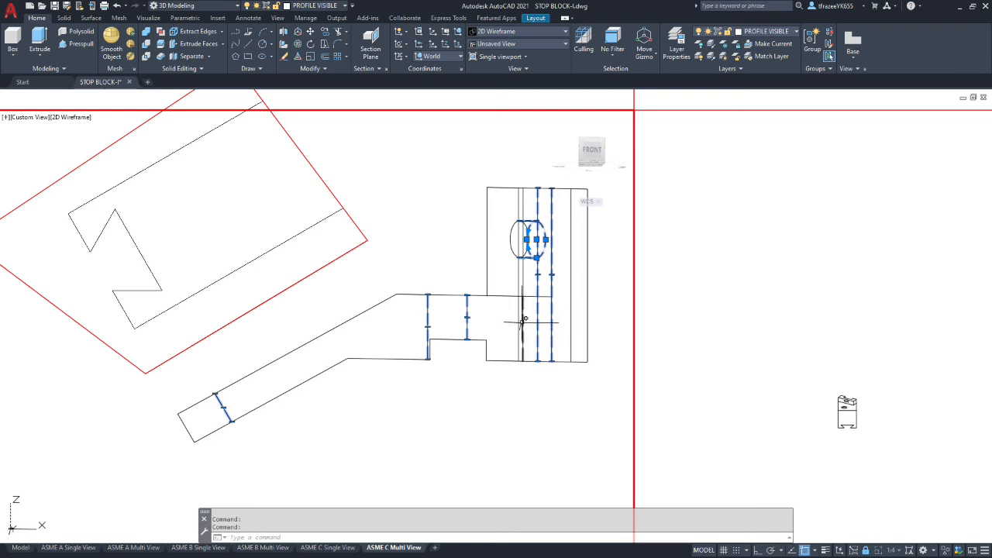
{"action": "left_click", "coordinate": [524, 320]}
{"action": "left_click", "coordinate": [520, 321]}
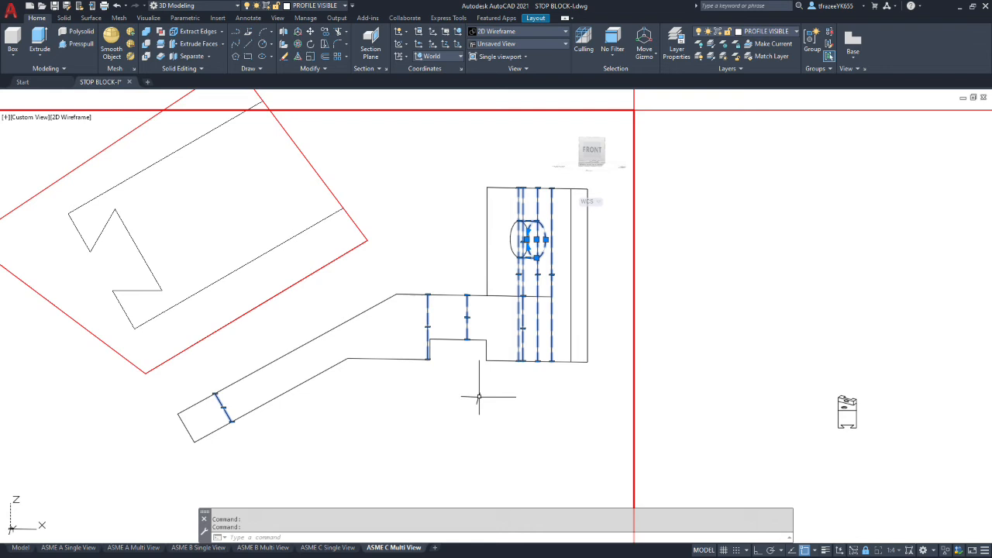
{"action": "left_click", "coordinate": [795, 33]}
{"action": "left_click", "coordinate": [764, 106]}
{"action": "key", "text": "Escape"}
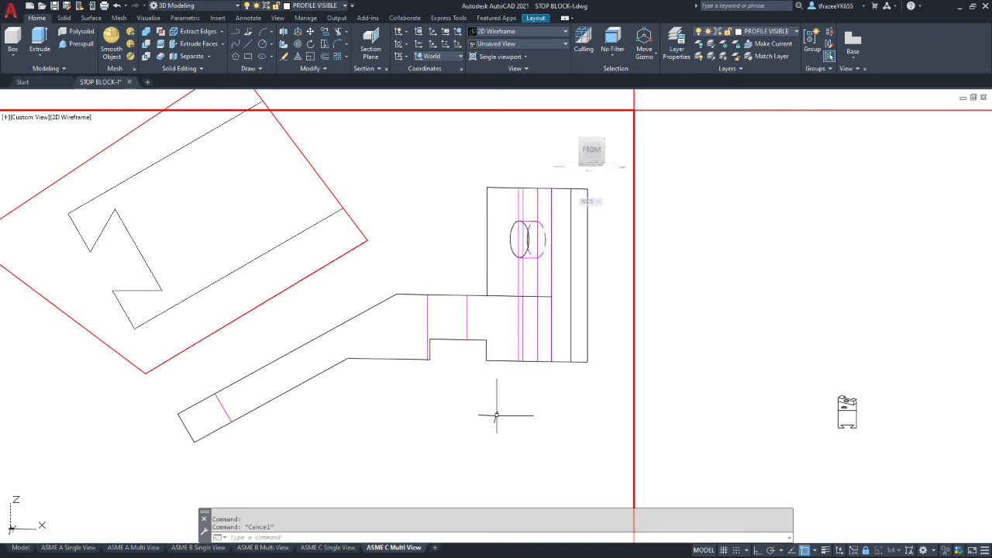
Step: Examine the top and front views closely for dashed edges that are still on the visible line layer
{"action": "scroll", "coordinate": [496, 415], "scroll_direction": "down", "scroll_amount": 3}
{"action": "scroll", "coordinate": [364, 274], "scroll_direction": "up", "scroll_amount": 4}
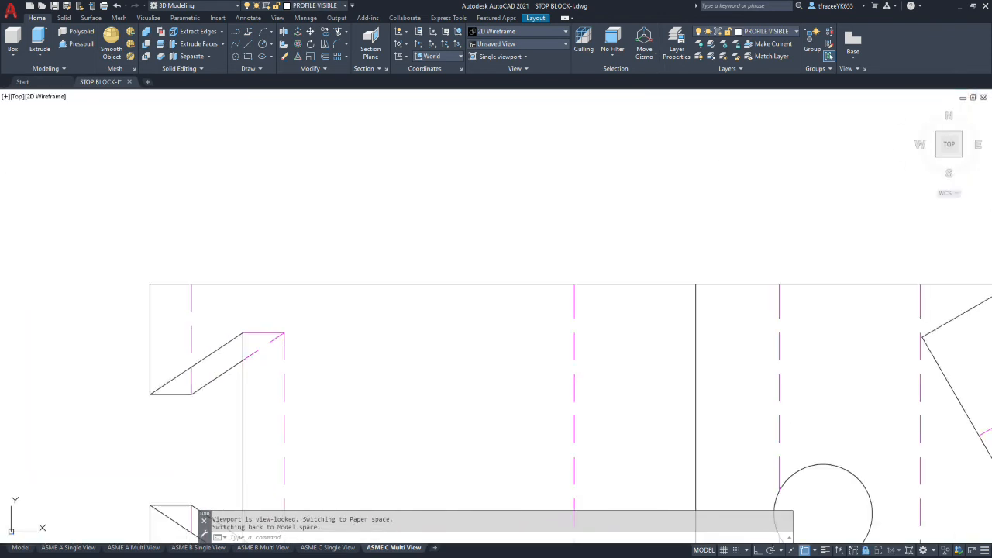
{"action": "scroll", "coordinate": [428, 326], "scroll_direction": "down", "scroll_amount": 4}
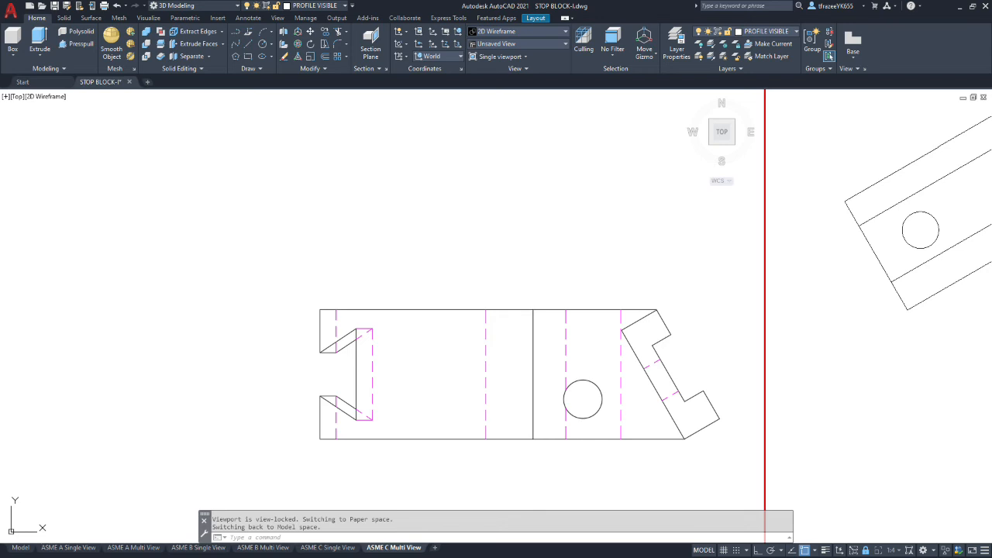
{"action": "scroll", "coordinate": [407, 330], "scroll_direction": "down", "scroll_amount": 6}
{"action": "scroll", "coordinate": [407, 329], "scroll_direction": "up", "scroll_amount": 4}
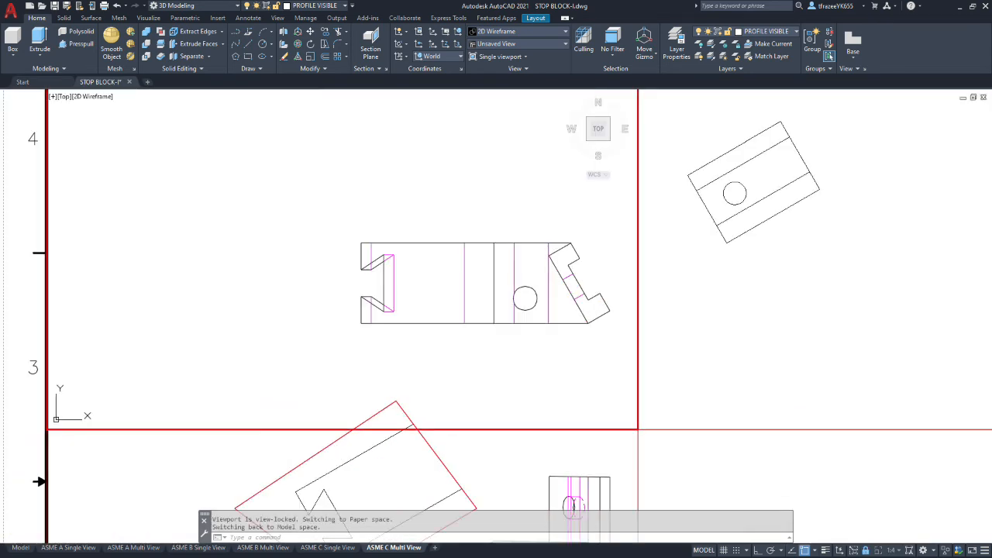
{"action": "scroll", "coordinate": [491, 356], "scroll_direction": "down", "scroll_amount": 6}
{"action": "scroll", "coordinate": [500, 421], "scroll_direction": "up", "scroll_amount": 10}
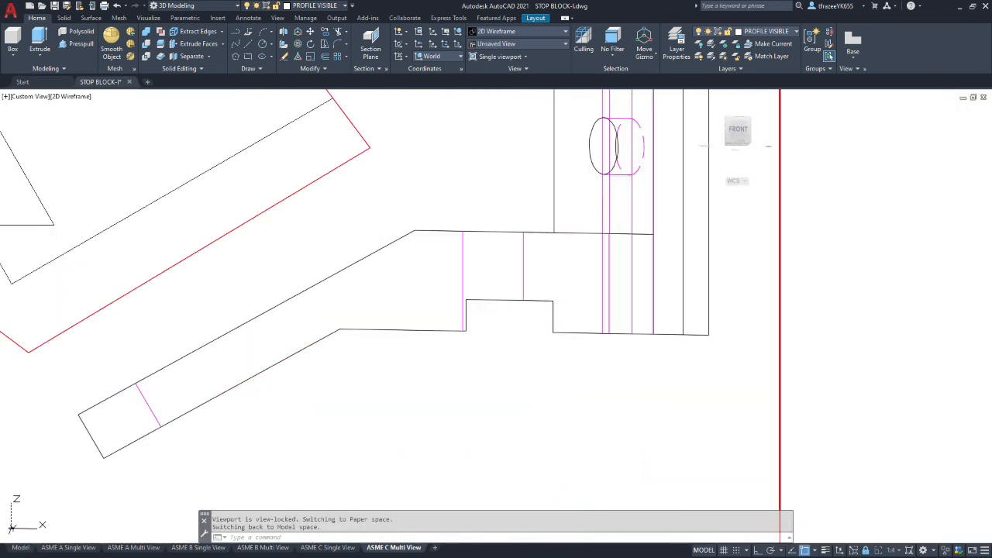
{"action": "scroll", "coordinate": [499, 177], "scroll_direction": "up", "scroll_amount": 8}
{"action": "scroll", "coordinate": [499, 176], "scroll_direction": "down", "scroll_amount": 4}
{"action": "scroll", "coordinate": [579, 244], "scroll_direction": "down", "scroll_amount": 4}
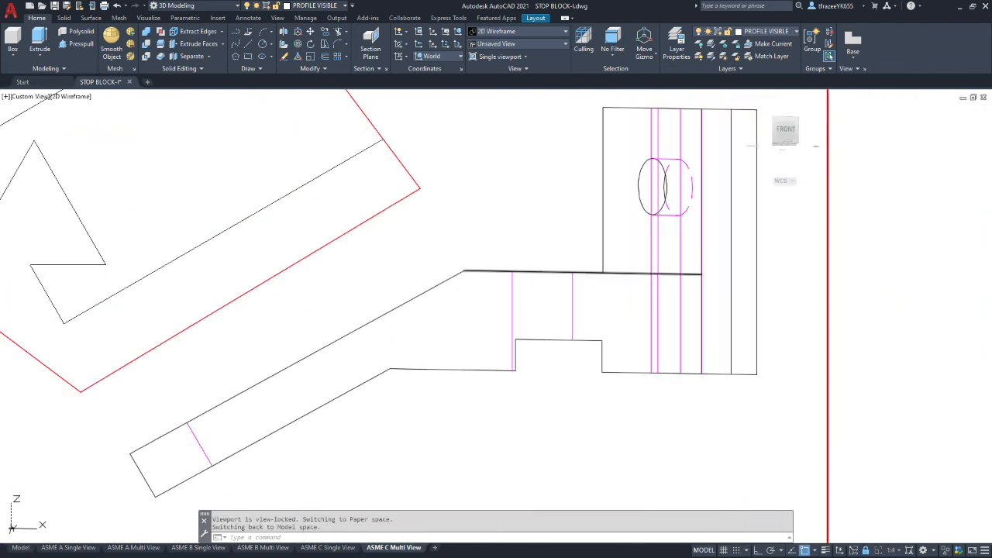
{"action": "scroll", "coordinate": [749, 333], "scroll_direction": "up", "scroll_amount": 4}
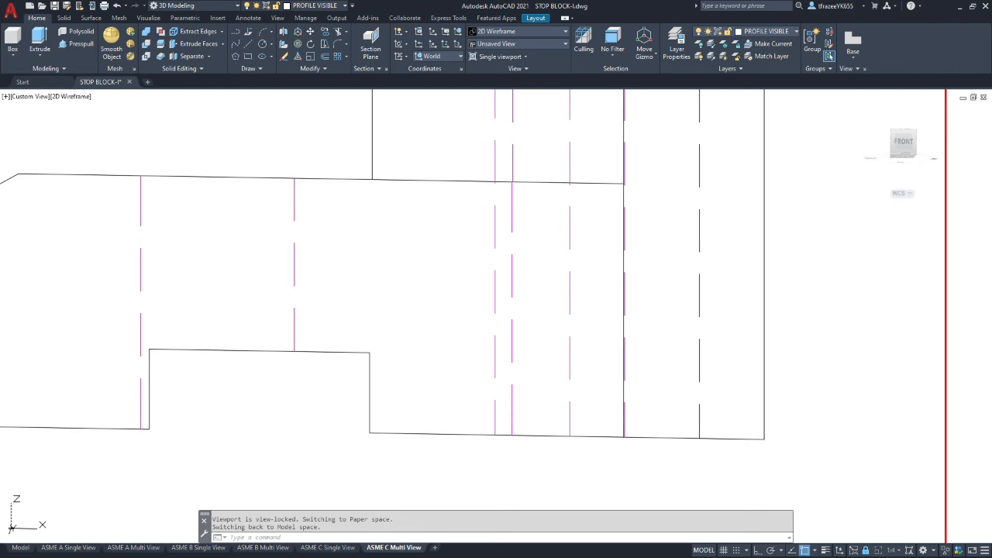
{"action": "scroll", "coordinate": [709, 98], "scroll_direction": "down", "scroll_amount": 6}
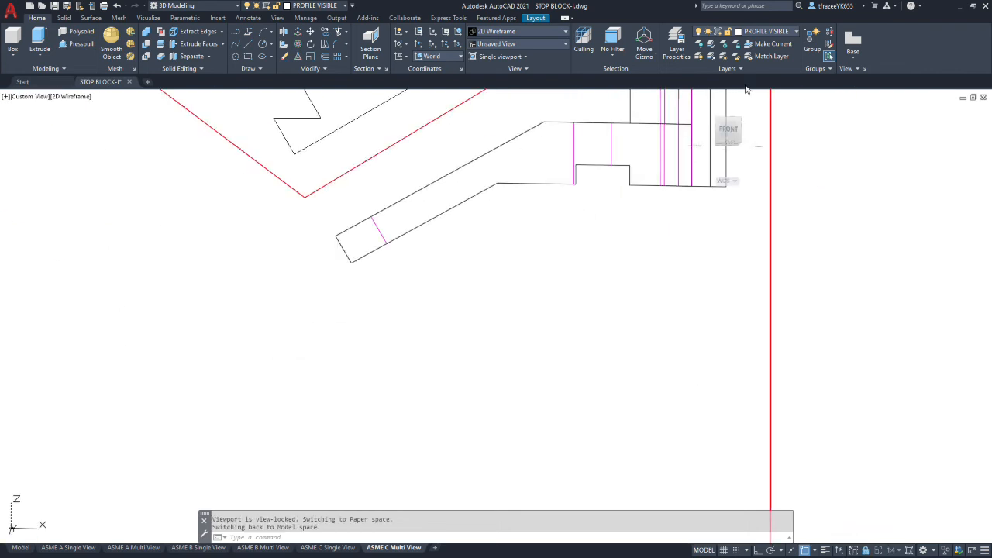
{"action": "scroll", "coordinate": [746, 90], "scroll_direction": "down", "scroll_amount": 5}
{"action": "scroll", "coordinate": [716, 136], "scroll_direction": "up", "scroll_amount": 3}
{"action": "scroll", "coordinate": [716, 136], "scroll_direction": "up", "scroll_amount": 8}
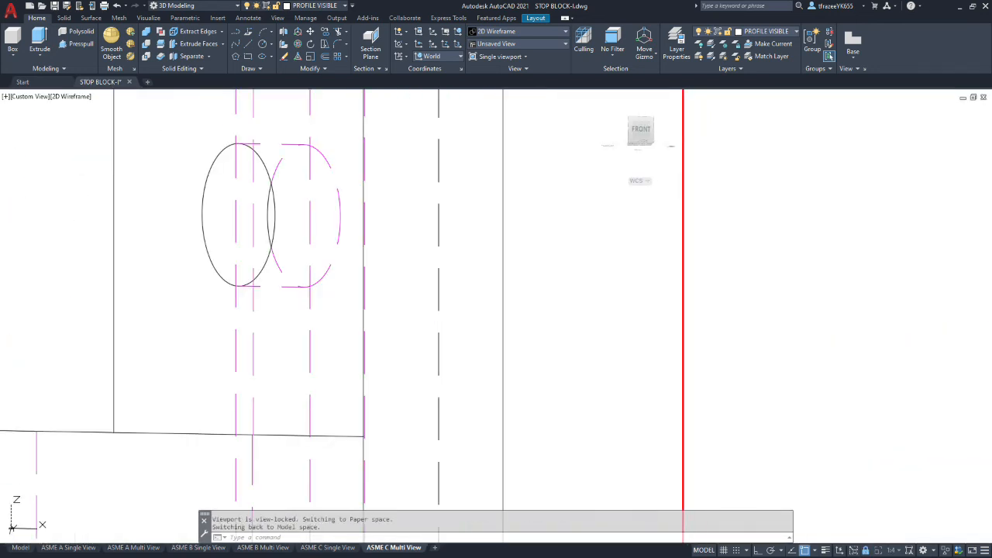
{"action": "scroll", "coordinate": [472, 175], "scroll_direction": "down", "scroll_amount": 4}
{"action": "scroll", "coordinate": [474, 177], "scroll_direction": "up", "scroll_amount": 2}
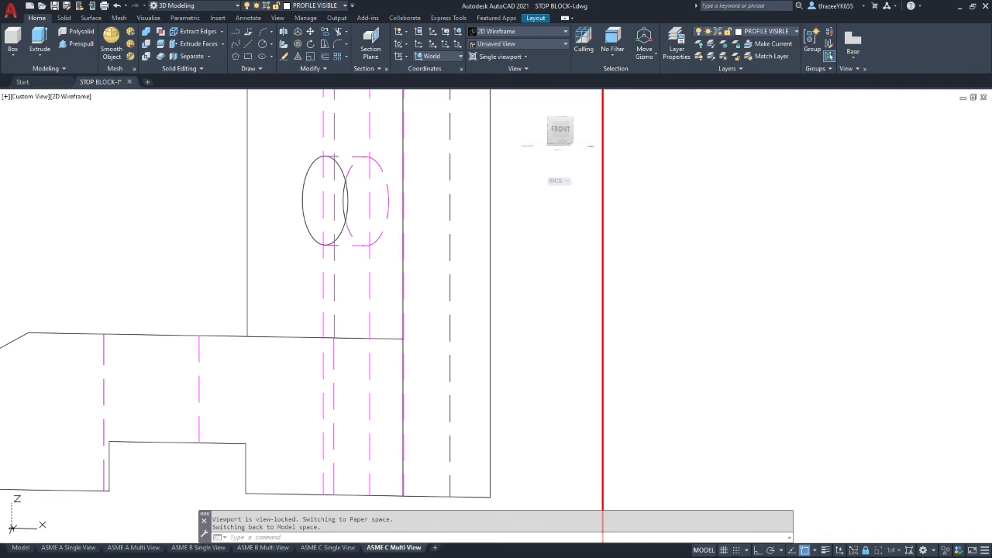
Step: Move the front view's remaining black dashed vertical edge to the HIDDEN LINES layer and clear the selection
{"action": "key", "text": "Escape"}
{"action": "key", "text": "Escape"}
{"action": "left_click", "coordinate": [490, 226]}
{"action": "key", "text": "Escape"}
{"action": "left_click", "coordinate": [450, 247]}
{"action": "key", "text": "Escape"}
{"action": "left_click", "coordinate": [449, 246]}
{"action": "left_click", "coordinate": [453, 243]}
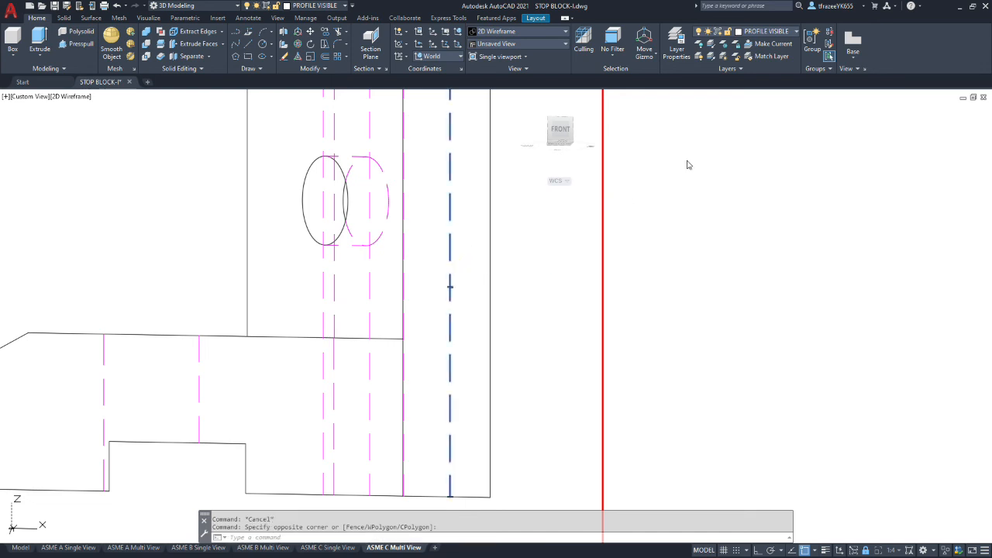
{"action": "left_click", "coordinate": [792, 32]}
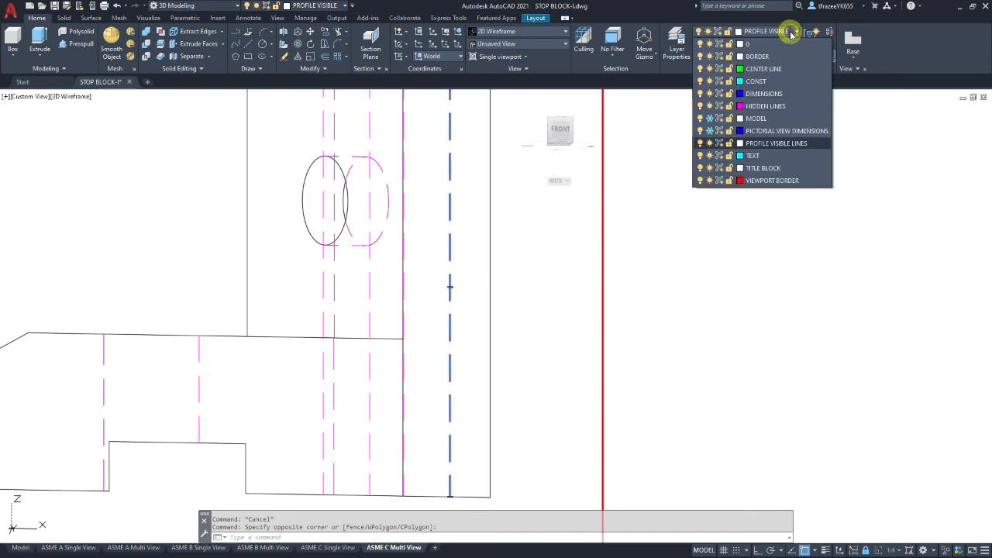
{"action": "left_click", "coordinate": [766, 105]}
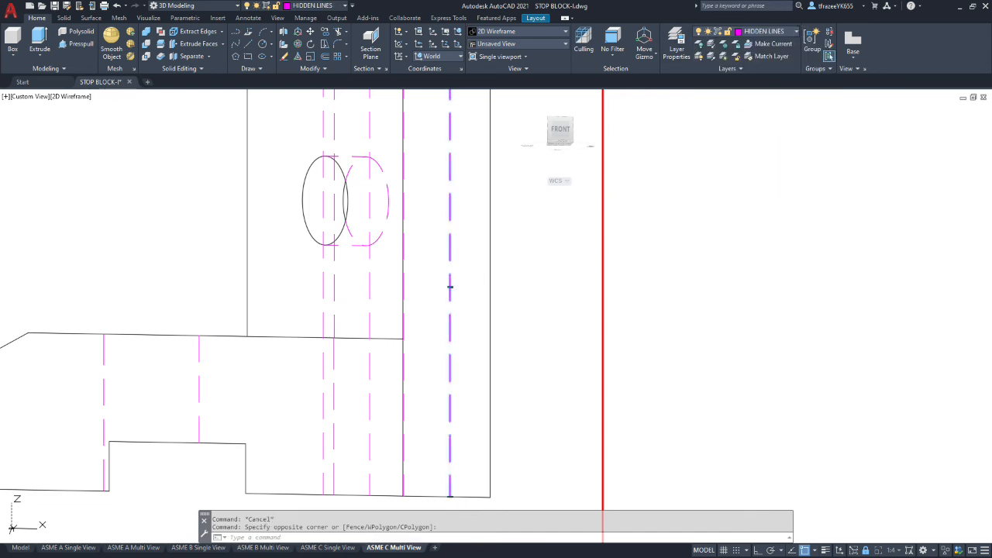
{"action": "key", "text": "Escape"}
Step: Review the layout's viewports, comparing the top, front, auxiliary and right side views
{"action": "scroll", "coordinate": [282, 181], "scroll_direction": "down", "scroll_amount": 3}
{"action": "scroll", "coordinate": [250, 174], "scroll_direction": "down", "scroll_amount": 8}
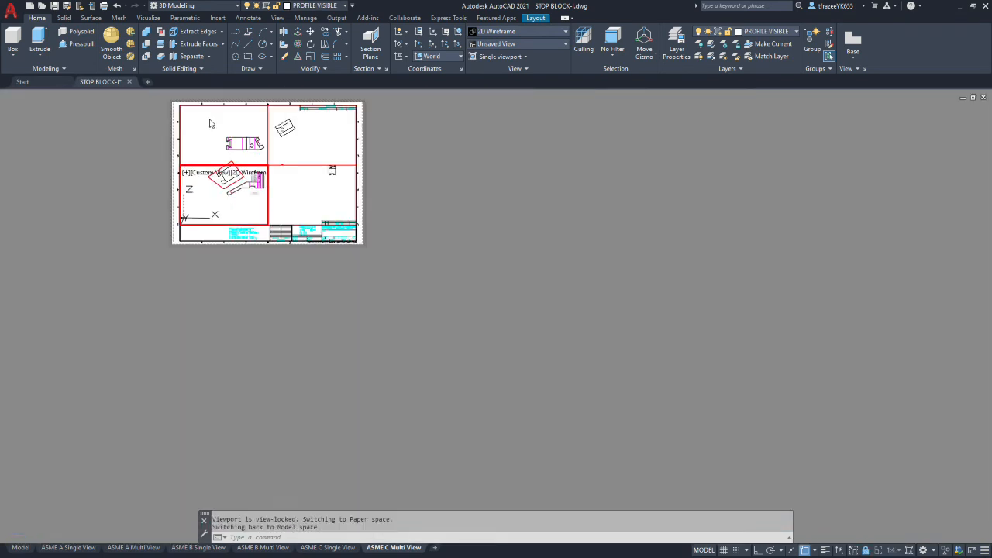
{"action": "scroll", "coordinate": [202, 140], "scroll_direction": "up", "scroll_amount": 6}
{"action": "scroll", "coordinate": [210, 164], "scroll_direction": "down", "scroll_amount": 2}
{"action": "scroll", "coordinate": [206, 186], "scroll_direction": "up", "scroll_amount": 2}
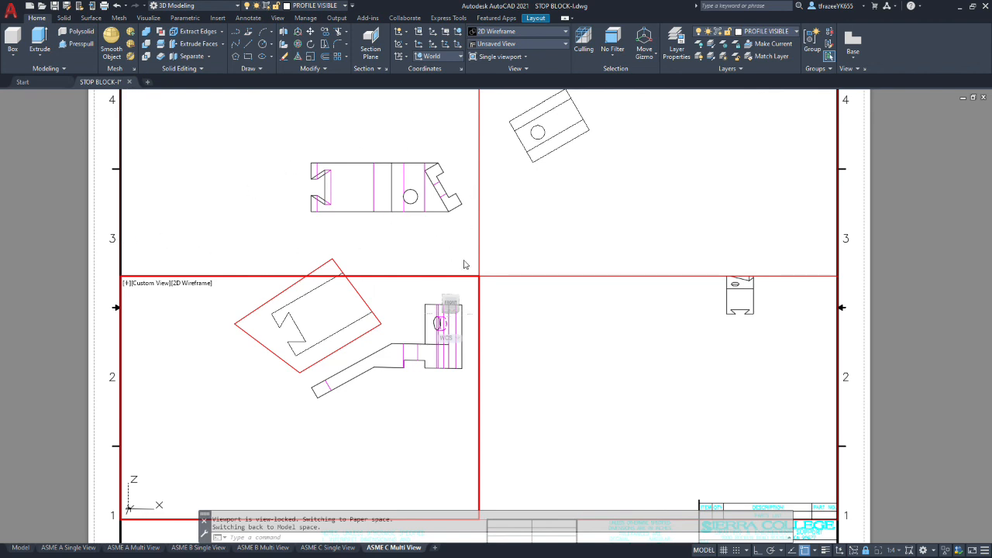
{"action": "scroll", "coordinate": [465, 264], "scroll_direction": "down", "scroll_amount": 2}
{"action": "scroll", "coordinate": [521, 185], "scroll_direction": "up", "scroll_amount": 2}
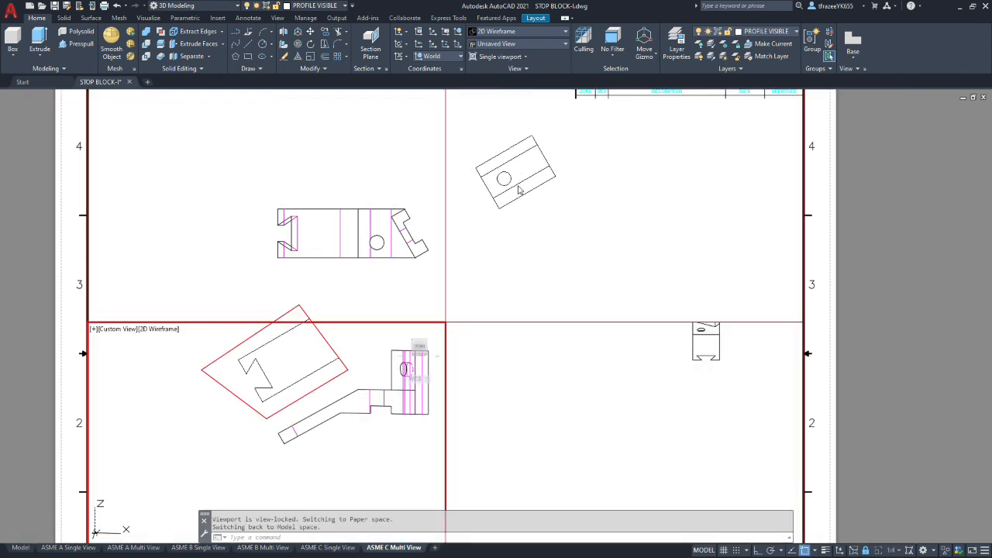
{"action": "scroll", "coordinate": [738, 367], "scroll_direction": "up", "scroll_amount": 2}
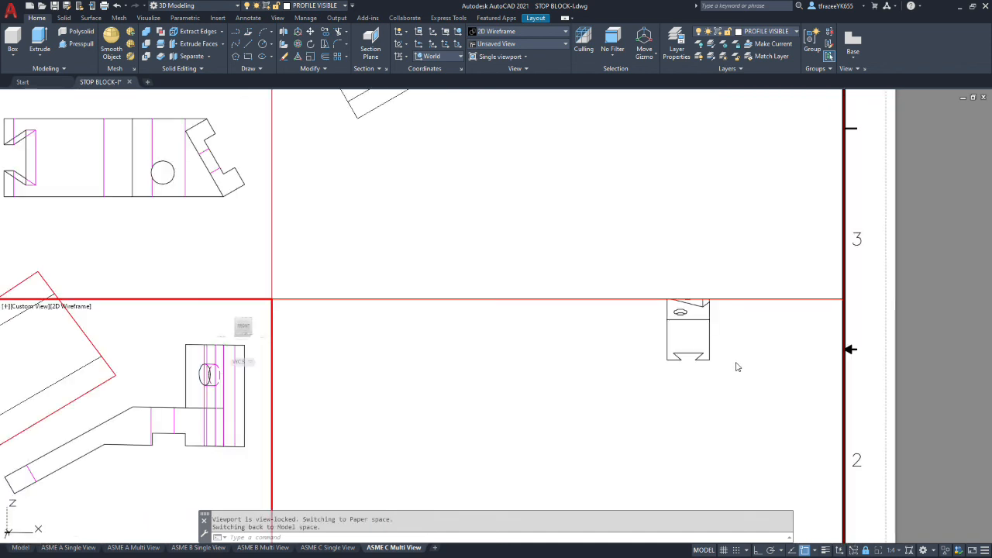
{"action": "scroll", "coordinate": [720, 388], "scroll_direction": "down", "scroll_amount": 4}
Step: Activate the right side view's viewport and set its view to SW Isometric
{"action": "double_click", "coordinate": [700, 403]}
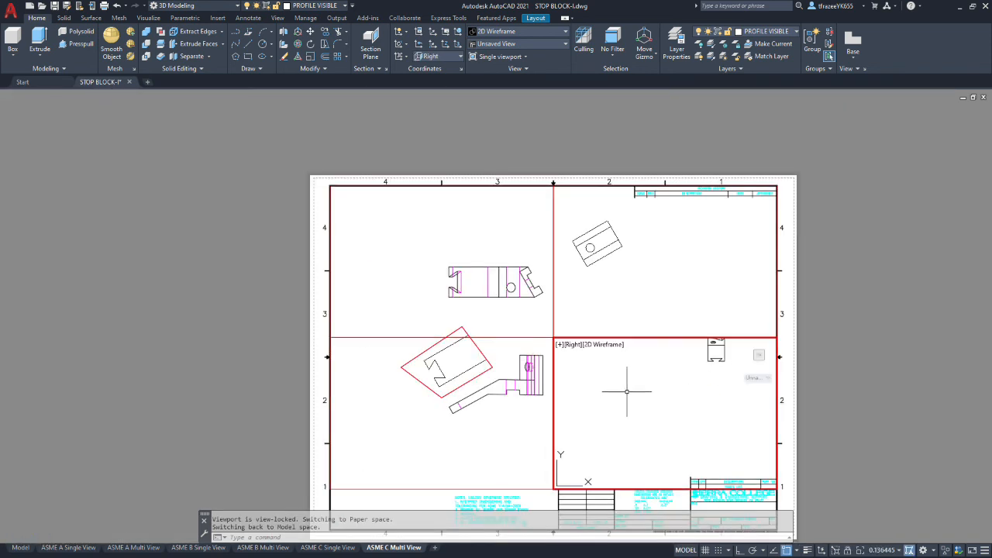
{"action": "left_click", "coordinate": [574, 345]}
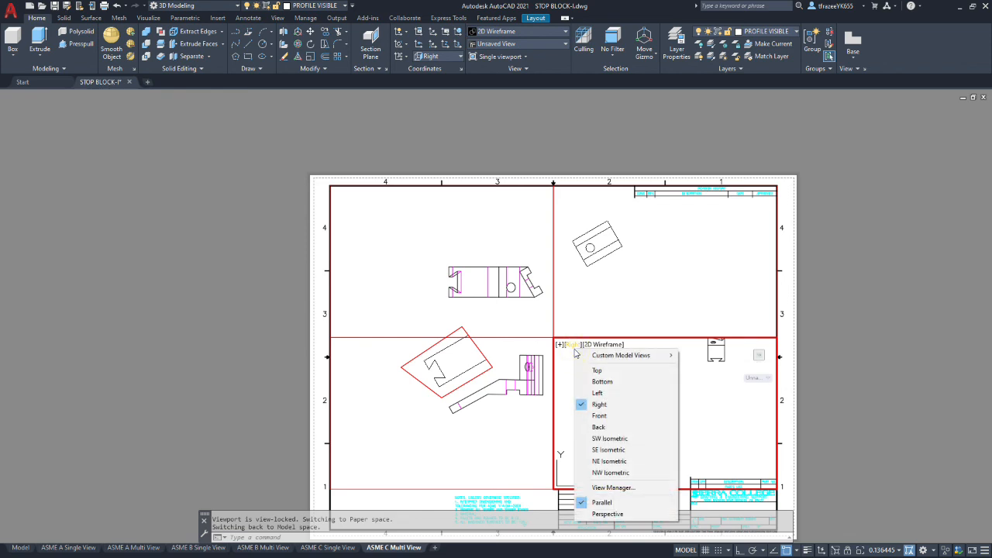
{"action": "left_click", "coordinate": [633, 439]}
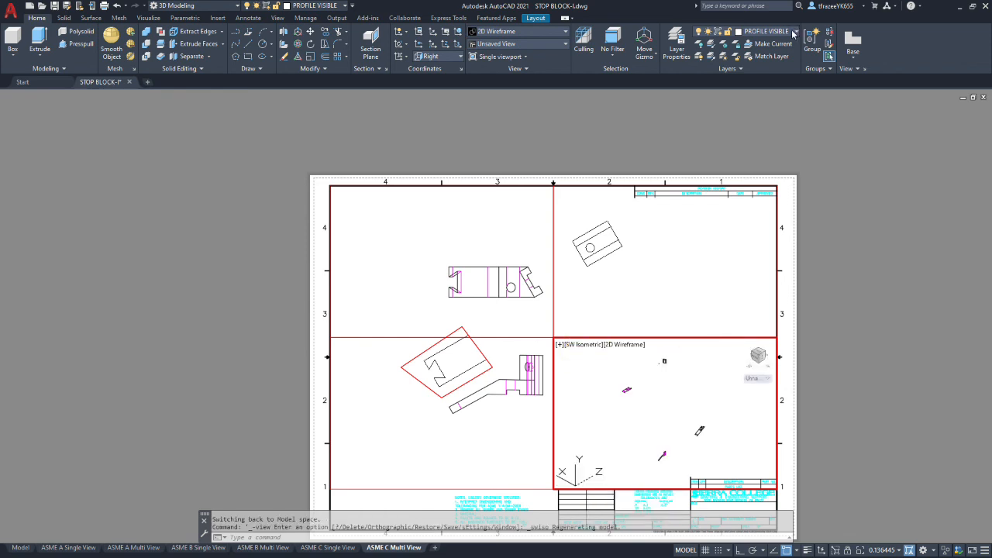
Step: Thaw the MODEL layer and enlarge the solid stop block within the isometric viewport
{"action": "left_click", "coordinate": [793, 33]}
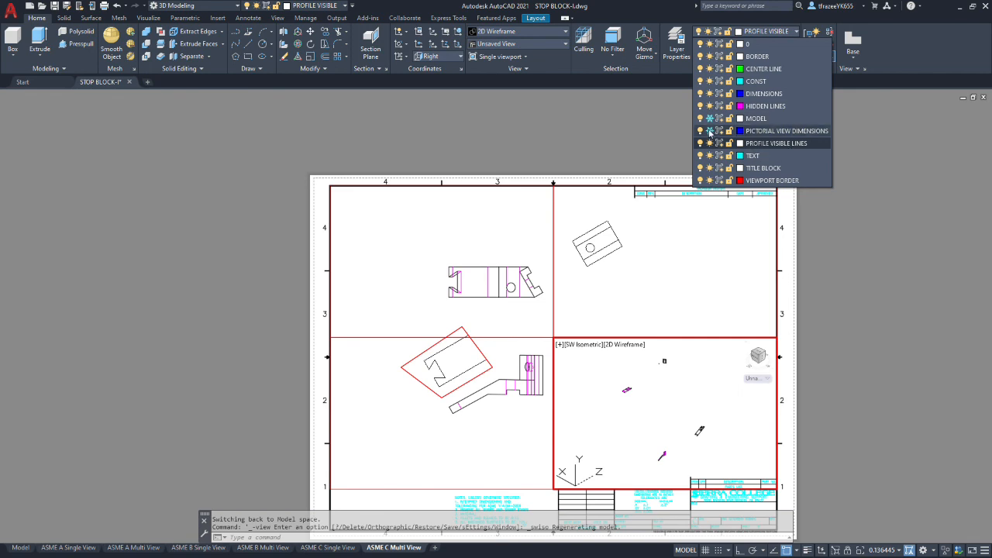
{"action": "left_click", "coordinate": [709, 131]}
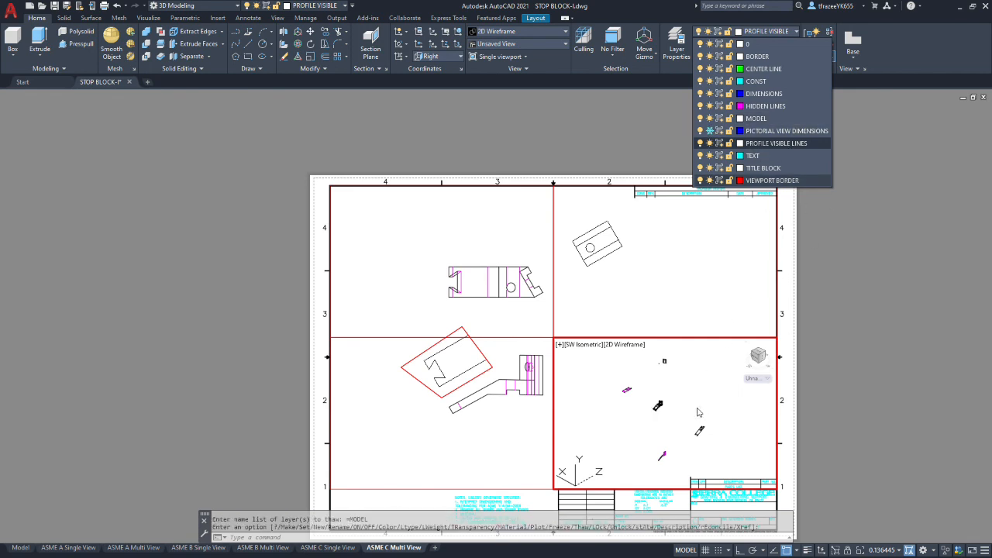
{"action": "left_click", "coordinate": [667, 410]}
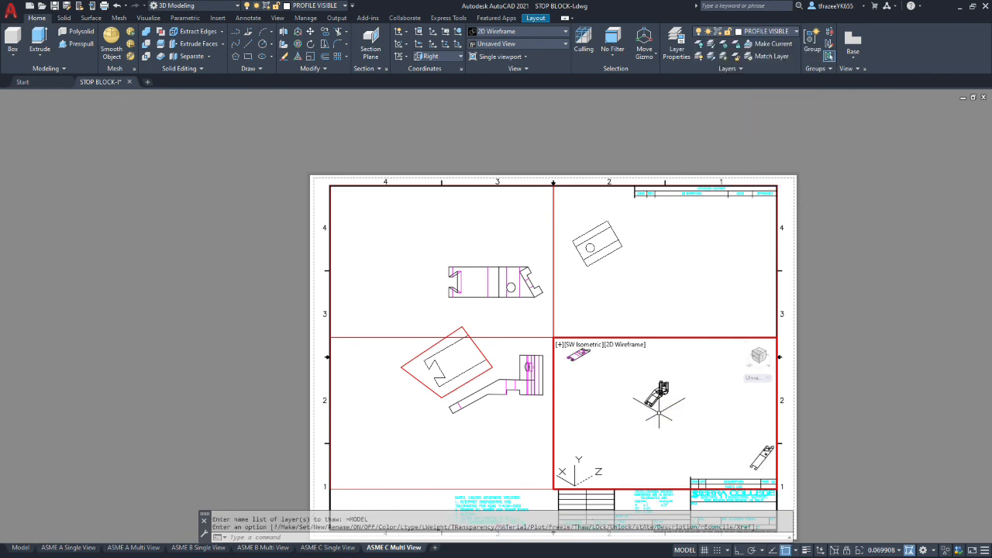
{"action": "scroll", "coordinate": [636, 353], "scroll_direction": "up", "scroll_amount": 4}
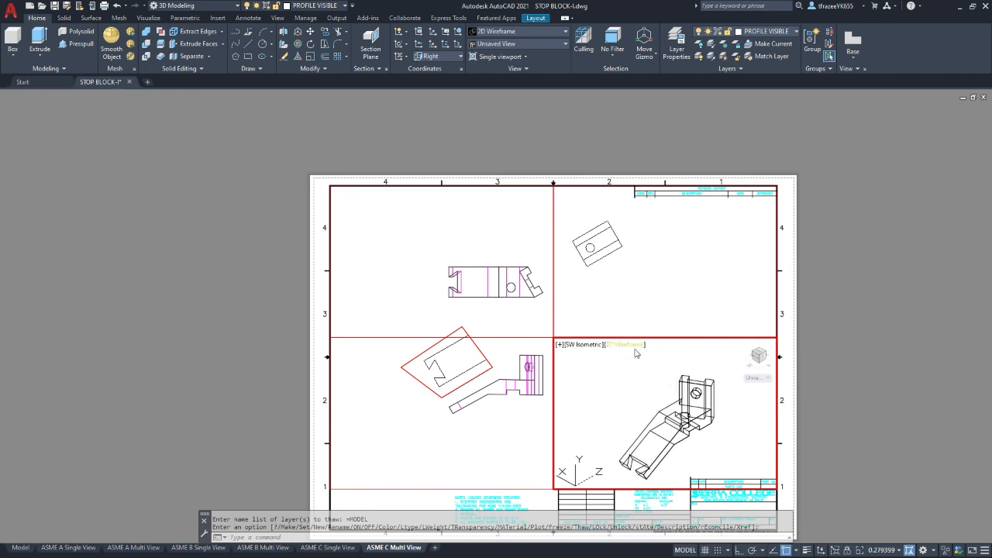
Step: Try the Realistic visual style in the SW Isometric viewport and settle on Conceptual
{"action": "left_click", "coordinate": [635, 351]}
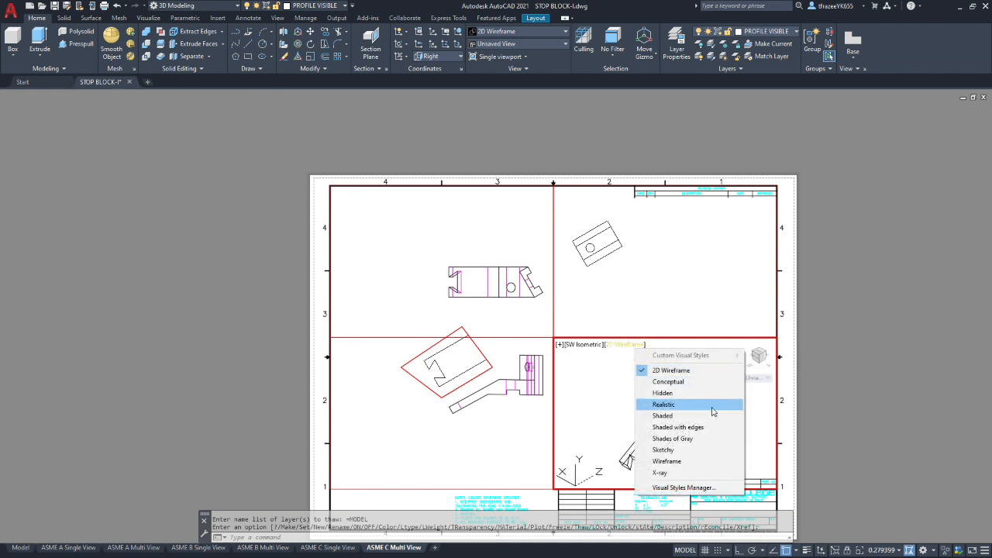
{"action": "left_click", "coordinate": [648, 404]}
{"action": "left_click", "coordinate": [620, 345]}
{"action": "left_click", "coordinate": [651, 381]}
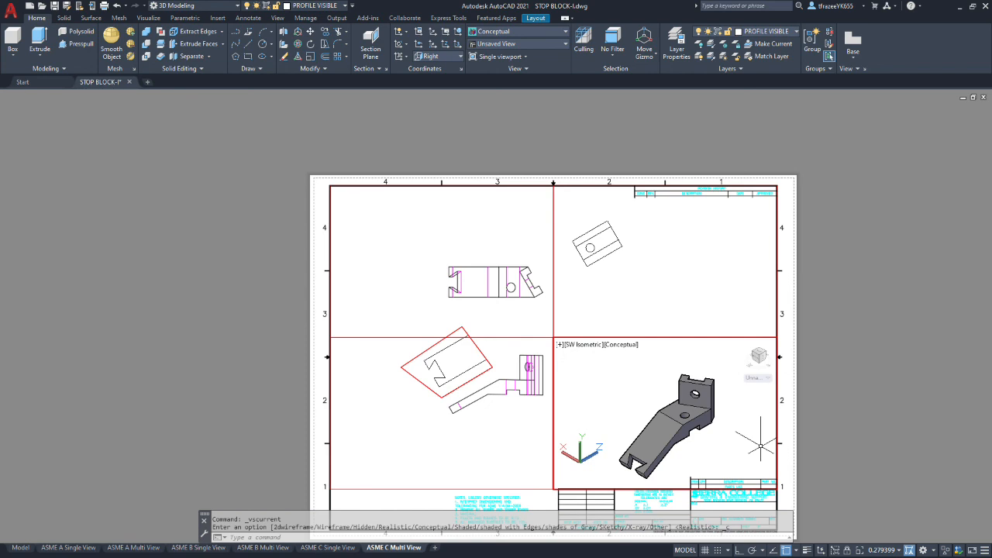
Step: Set the isometric viewport's scale to 1:4 and reposition the stop block clear of the title block
{"action": "left_click", "coordinate": [896, 550]}
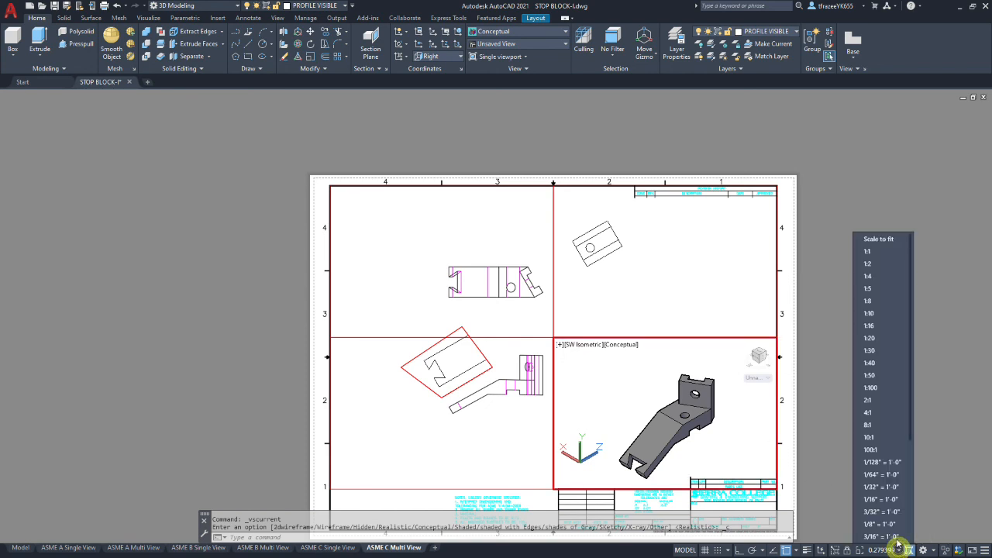
{"action": "left_click", "coordinate": [868, 277]}
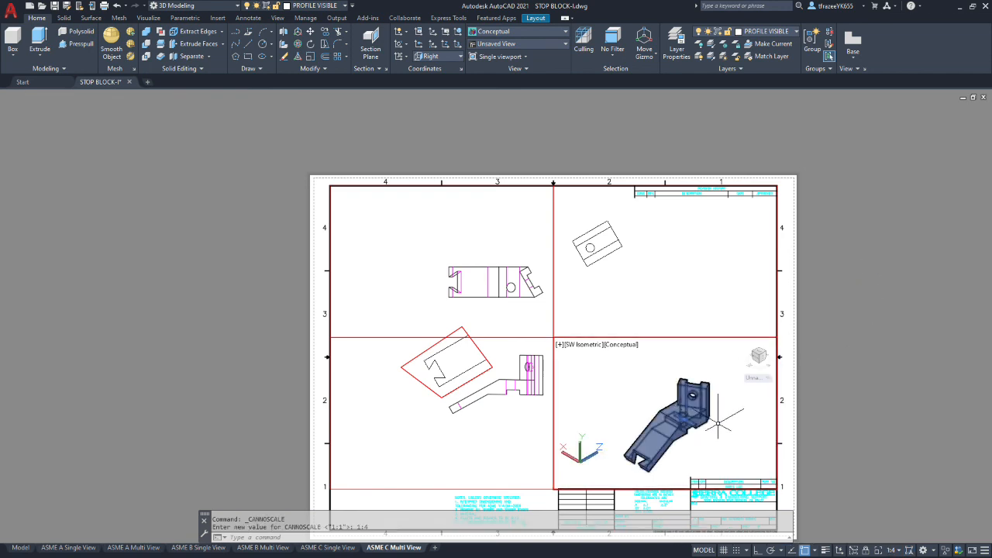
{"action": "middle_click_drag", "start_coordinate": [728, 429], "coordinate": [679, 413]}
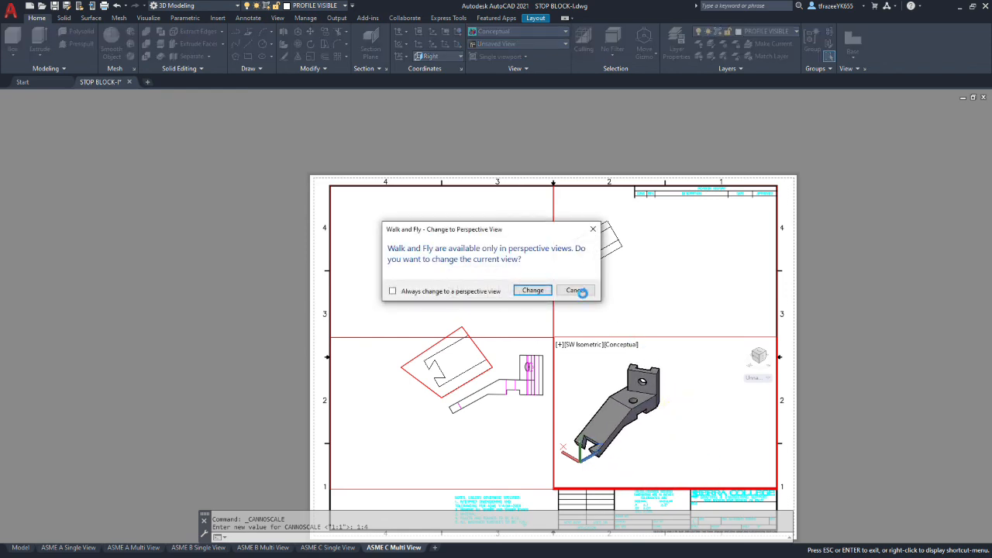
{"action": "left_click", "coordinate": [578, 290]}
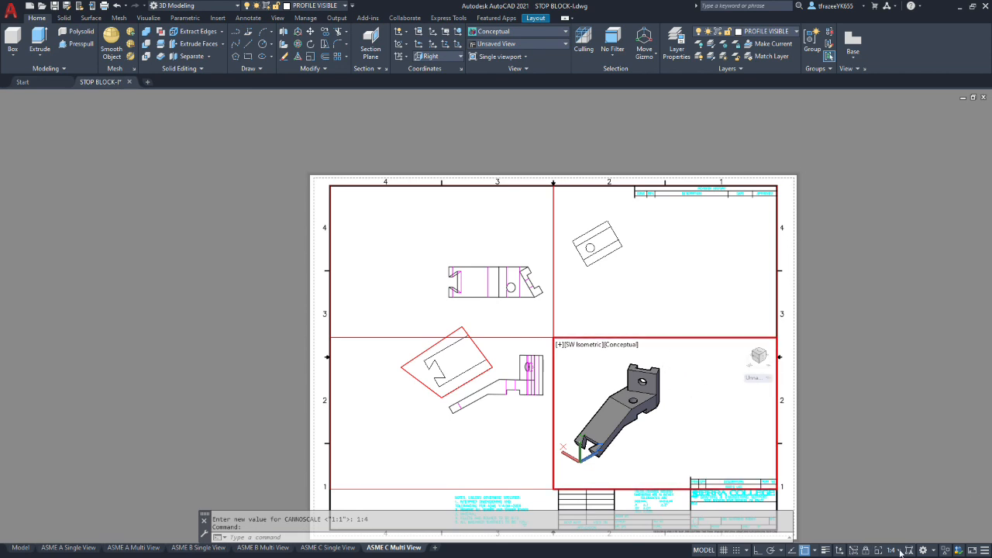
Step: Lock the isometric viewport and return to paper space to check the whole ASME C Multi View sheet
{"action": "left_click", "coordinate": [866, 550]}
{"action": "scroll", "coordinate": [596, 404], "scroll_direction": "down", "scroll_amount": 1}
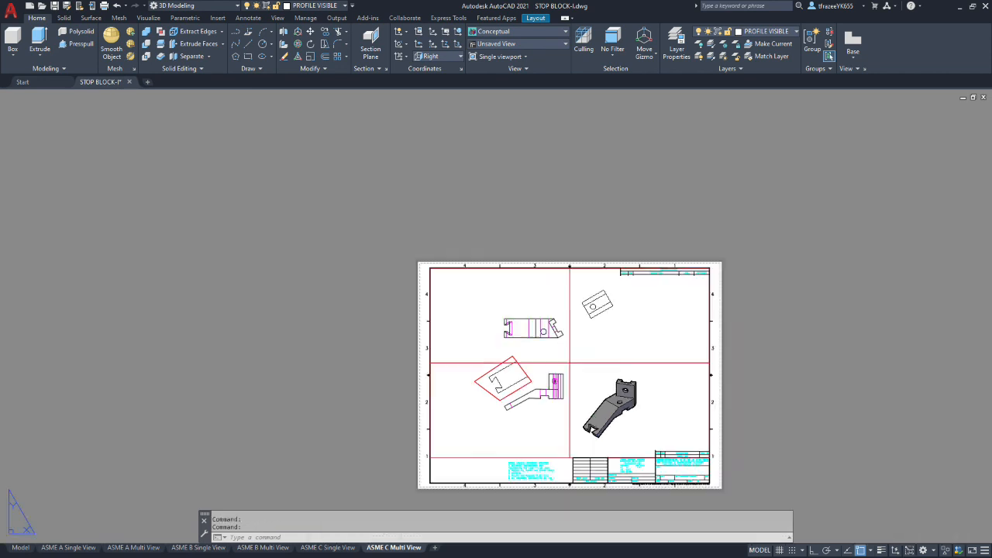
{"action": "scroll", "coordinate": [596, 404], "scroll_direction": "down", "scroll_amount": 1}
{"action": "scroll", "coordinate": [598, 444], "scroll_direction": "up", "scroll_amount": 3}
{"action": "scroll", "coordinate": [527, 341], "scroll_direction": "down", "scroll_amount": 2}
{"action": "scroll", "coordinate": [528, 251], "scroll_direction": "up", "scroll_amount": 1}
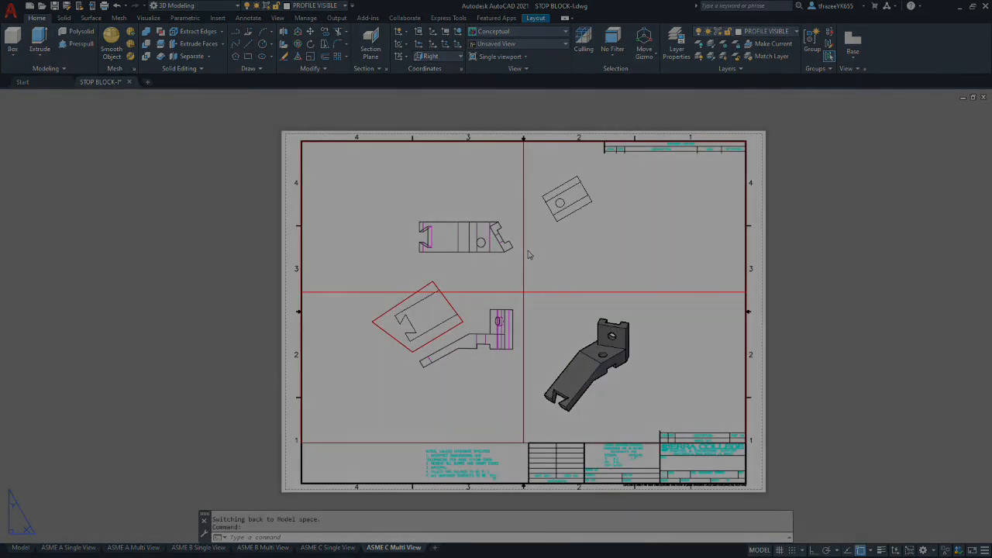